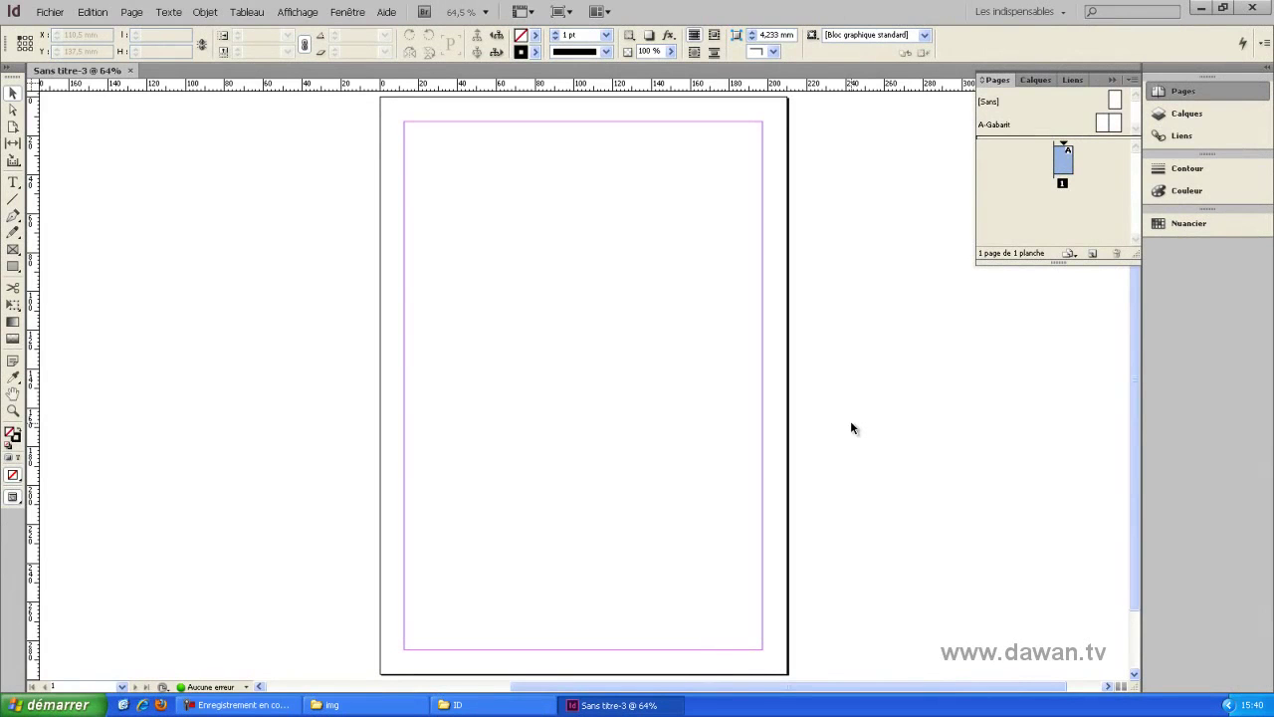
Draw a rectangle about 86 mm wide and 53.5 mm high in the upper page area and move it up and right
left_click(13, 267)
left_click_drag(461, 238, 628, 342)
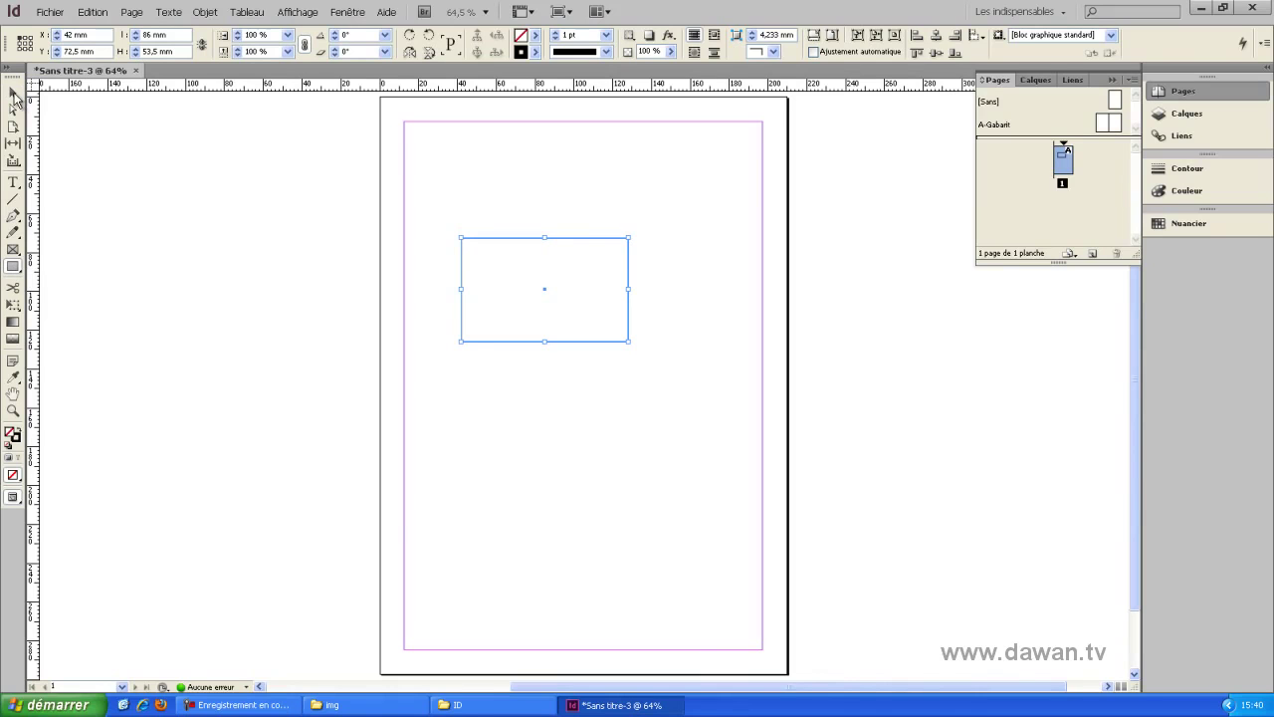
left_click(14, 93)
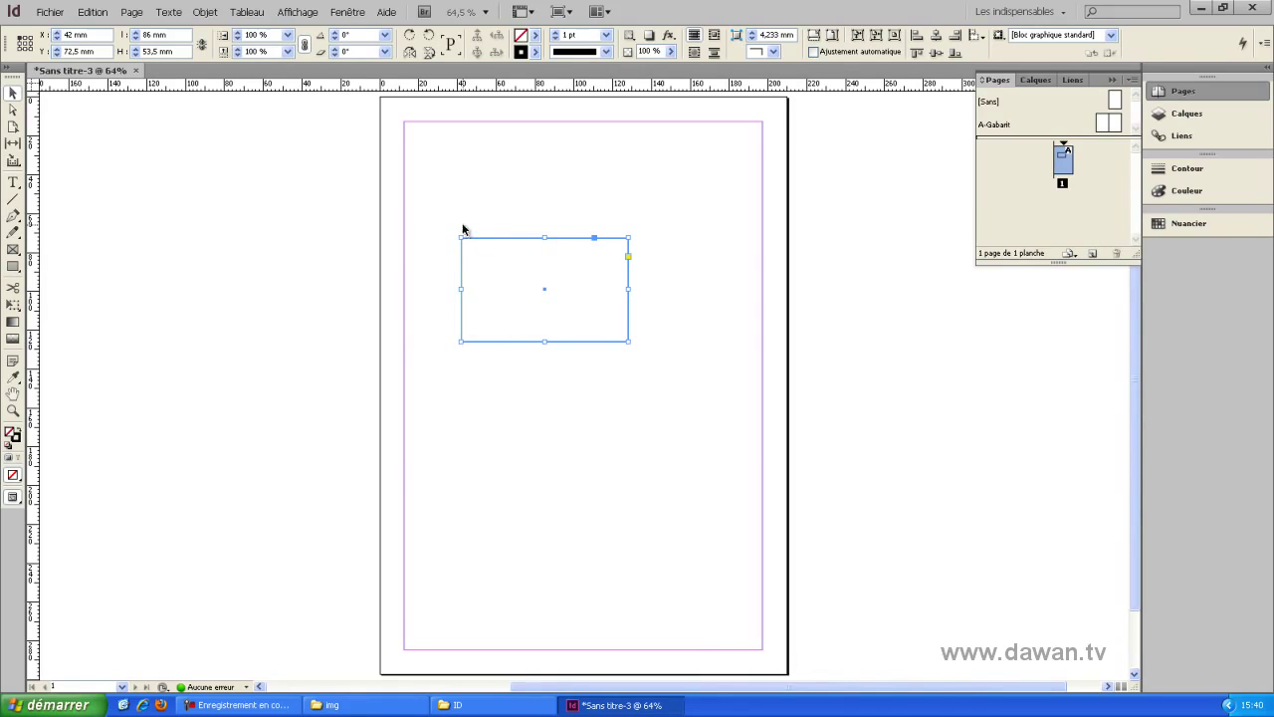
left_click_drag(623, 244, 681, 208)
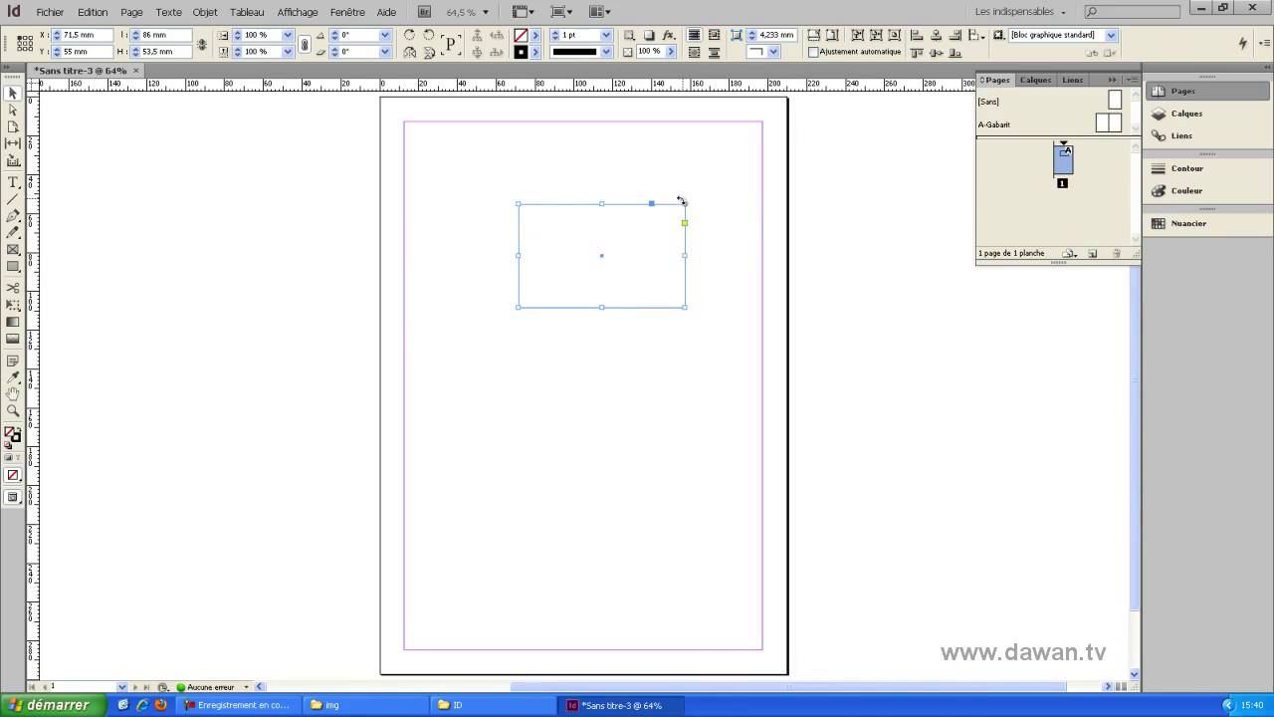
Resize the rectangle to about 95 by 62 mm by its bounding-box handles
mouse_move(685, 204)
left_mouse_down()
mouse_move(711, 177)
mouse_move(677, 208)
mouse_move(714, 211)
mouse_move(663, 151)
mouse_move(659, 195)
mouse_move(680, 196)
mouse_move(670, 184)
mouse_move(711, 236)
mouse_move(683, 217)
left_mouse_up()
mouse_move(600, 219)
left_mouse_down()
mouse_move(600, 183)
mouse_move(600, 217)
left_mouse_up()
left_click_drag(517, 266, 495, 266)
left_click_drag(590, 307, 589, 337)
mouse_move(683, 276)
left_mouse_down()
mouse_move(694, 278)
mouse_move(680, 277)
left_mouse_up()
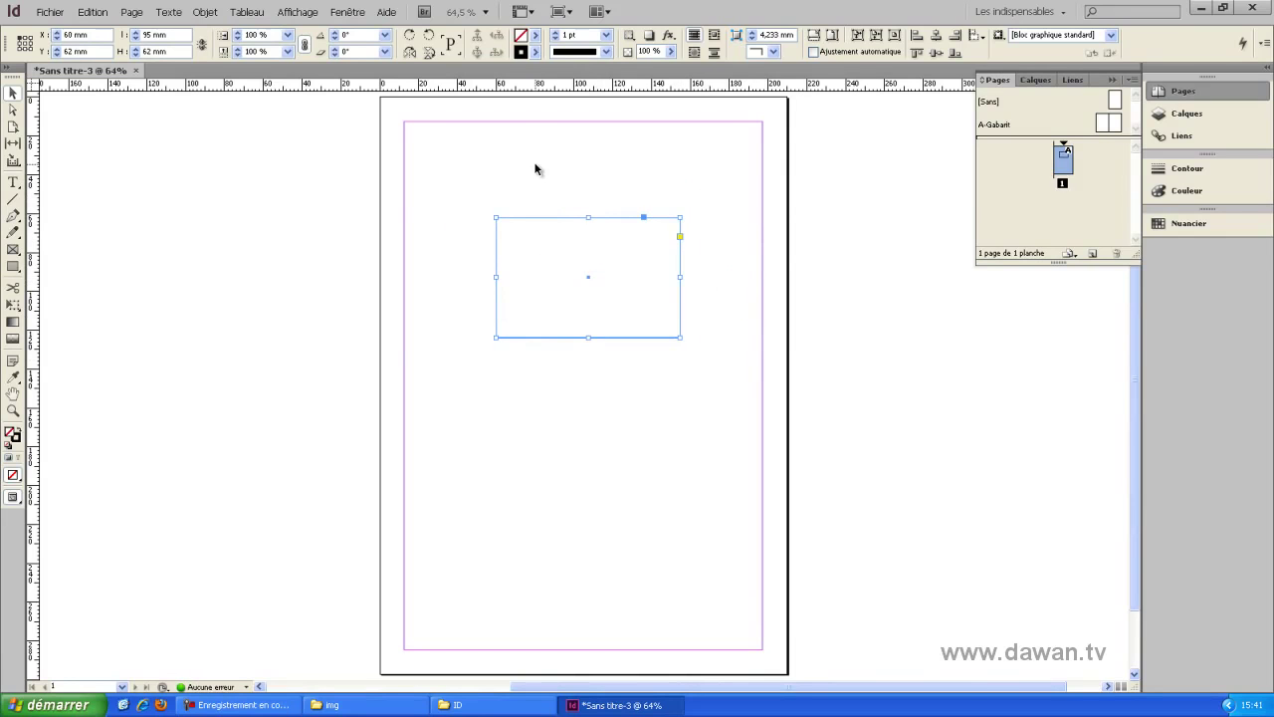
Reshape the rectangle with Direct Selection, moving its upper-left corner outward and its upper-right and lower-right corners downward
left_click(14, 113)
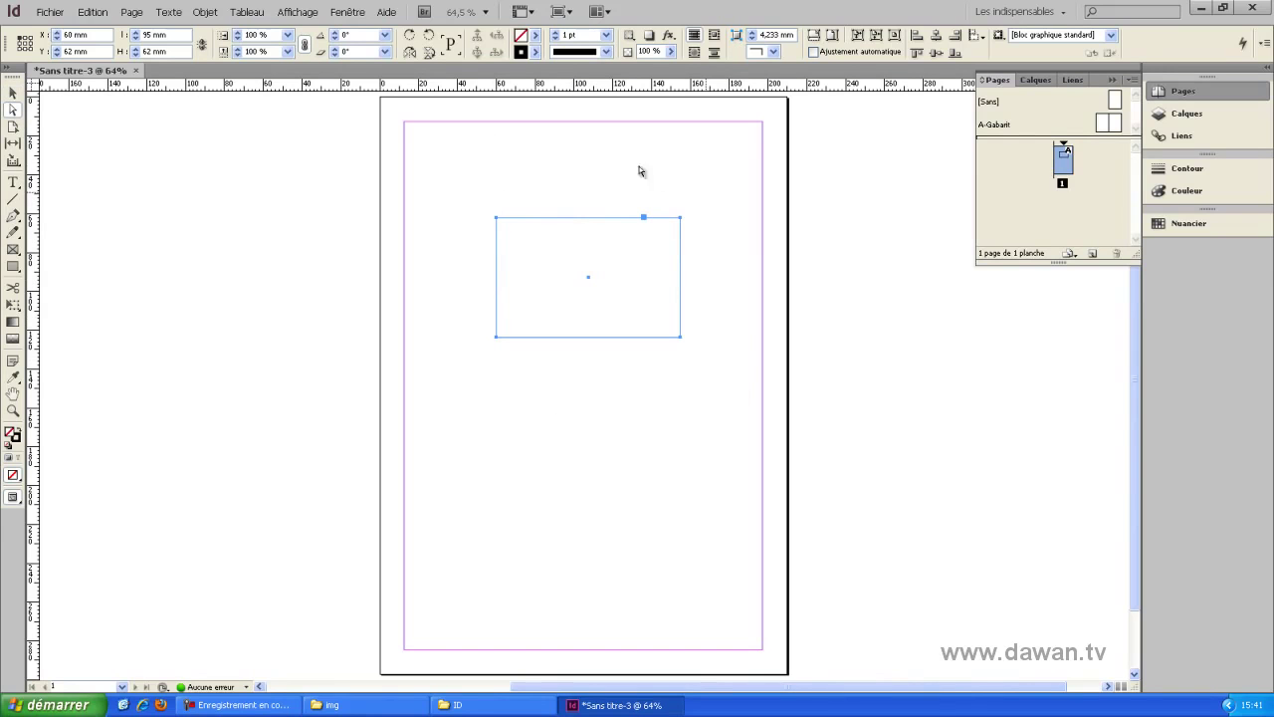
left_click(495, 191)
left_click(496, 218)
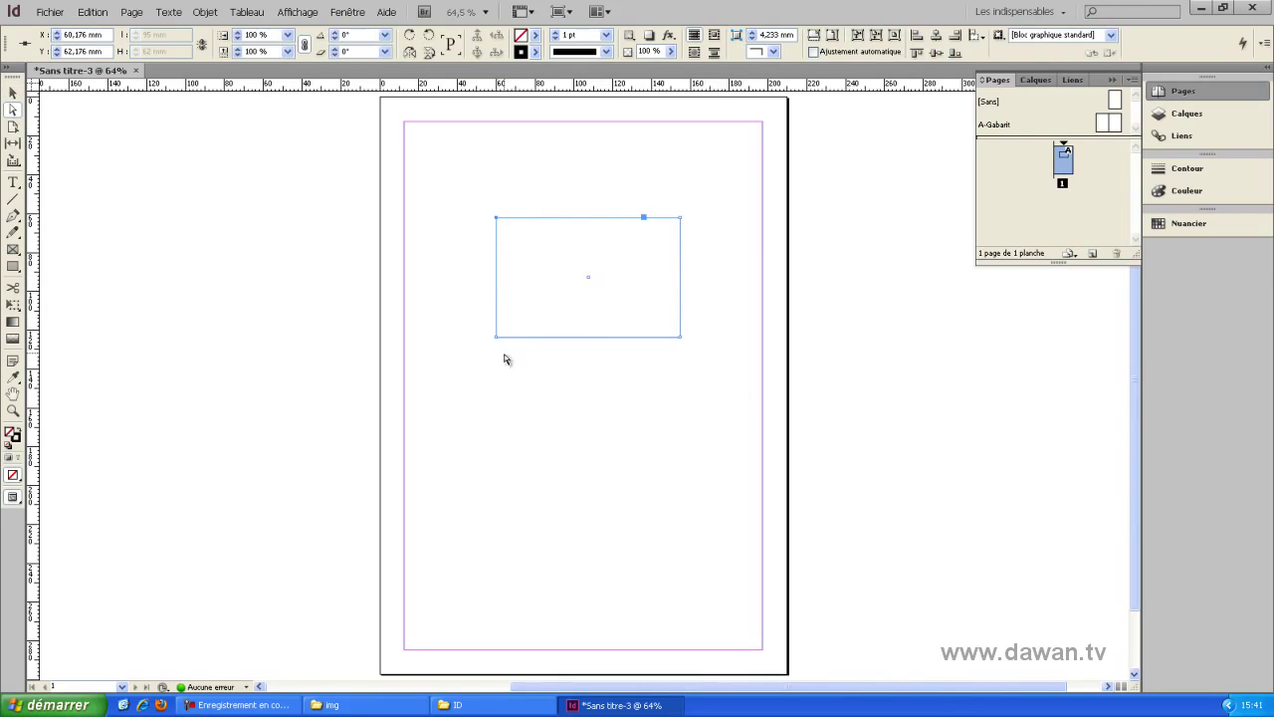
left_click(682, 338)
left_click(683, 221)
left_click_drag(497, 218, 466, 177)
left_click_drag(683, 223, 679, 240)
left_click_drag(681, 339, 682, 357)
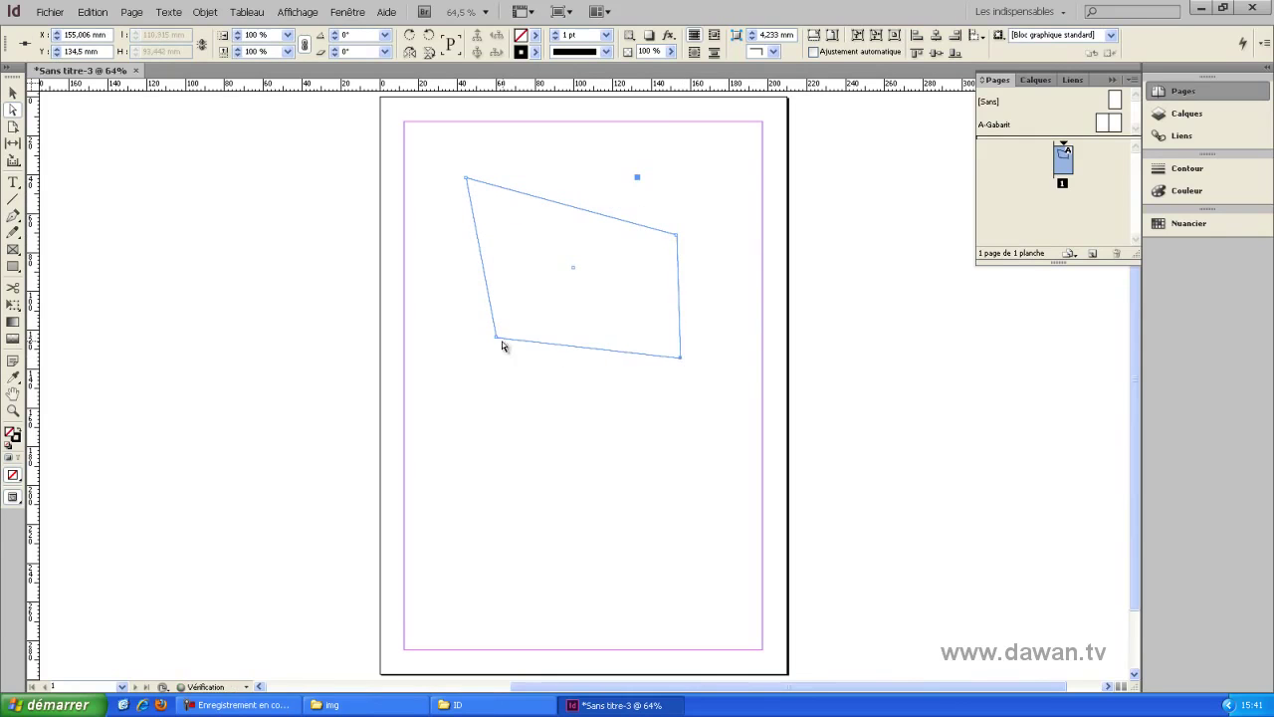
Adjust the quadrilateral's lower-left and upper-right corner points, and move its upper-left point inward to about X 71 mm, Y 84 mm
left_click_drag(497, 337, 473, 364)
left_click_drag(678, 236, 685, 204)
left_click_drag(475, 364, 500, 332)
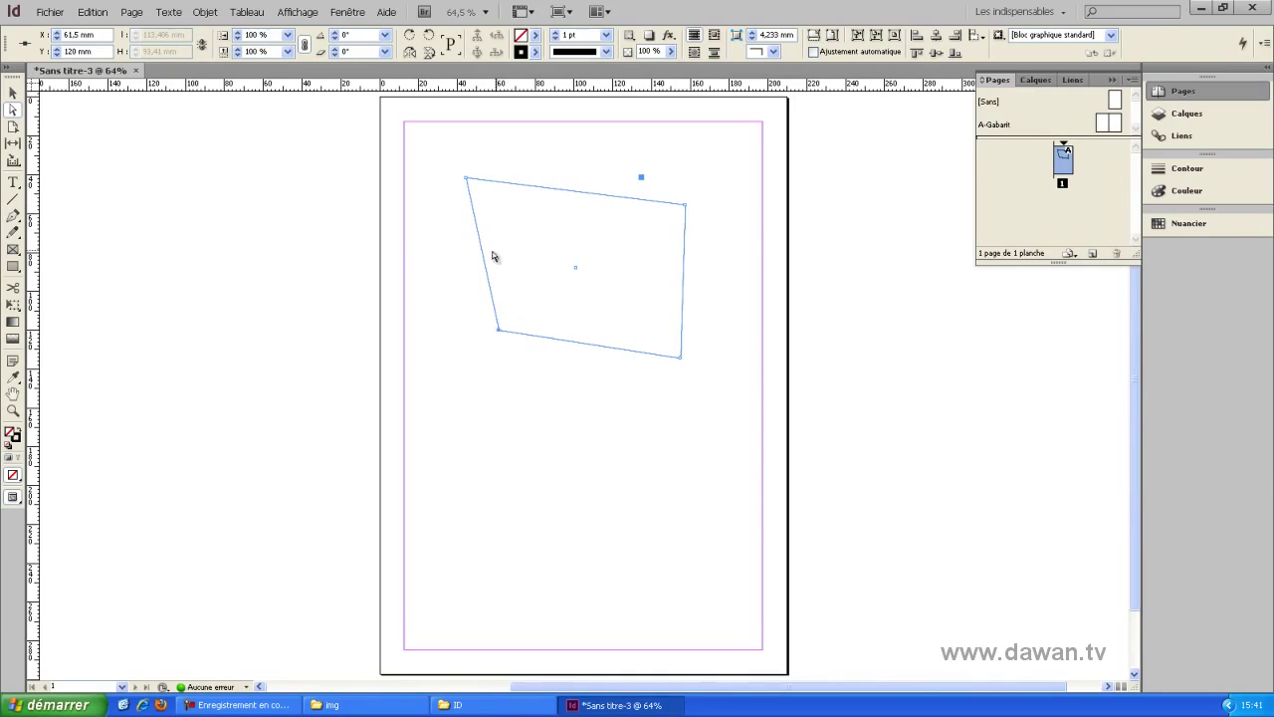
left_click_drag(467, 179, 515, 261)
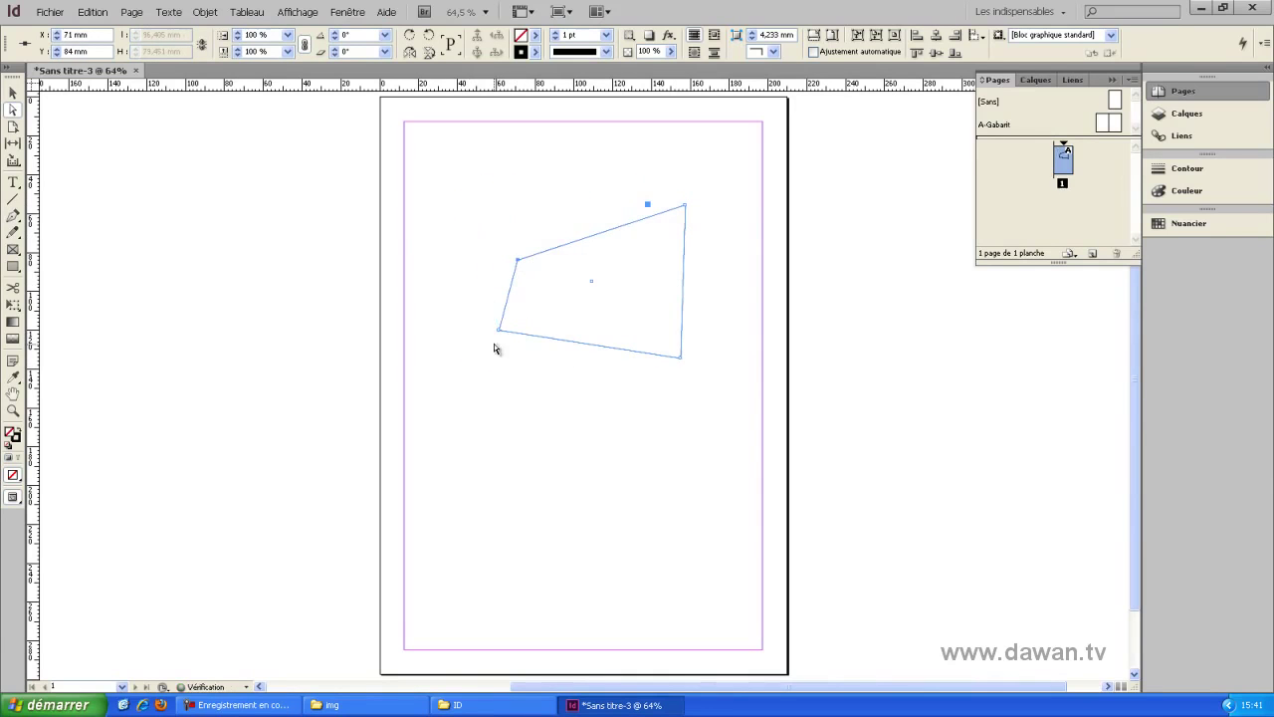
Shift the quadrilateral's whole left edge down and left, and move its two upper corner points together to the left
left_click_drag(494, 325, 483, 350)
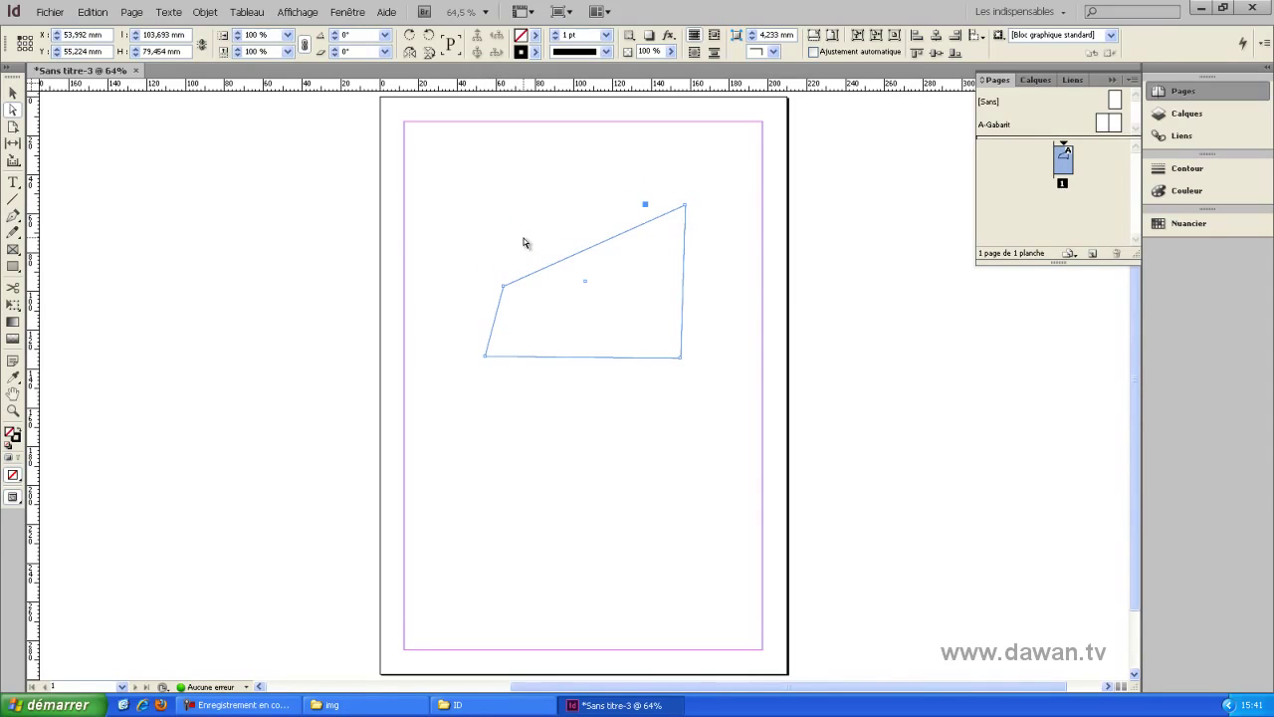
left_click_drag(463, 157, 715, 305)
left_click_drag(504, 286, 453, 295)
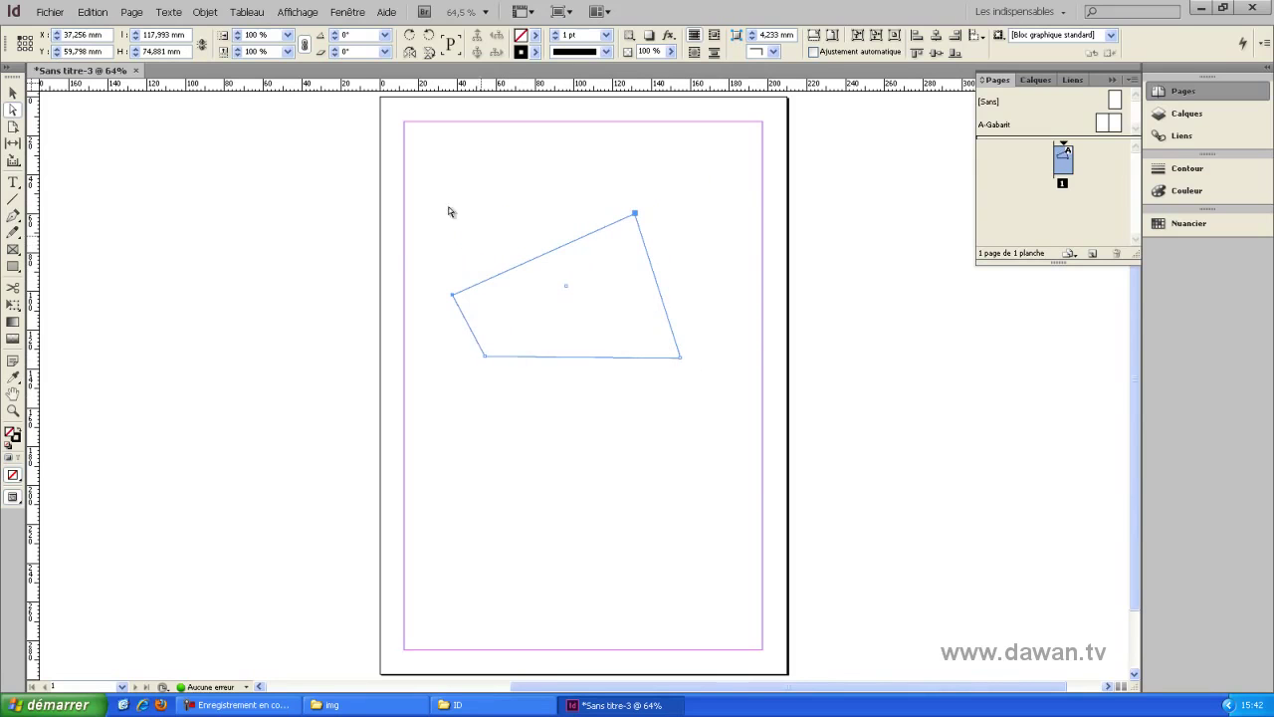
Scale the whole quadrilateral by its bounding box to about 132.7 by 78.7 mm with the Selection tool
left_click(13, 93)
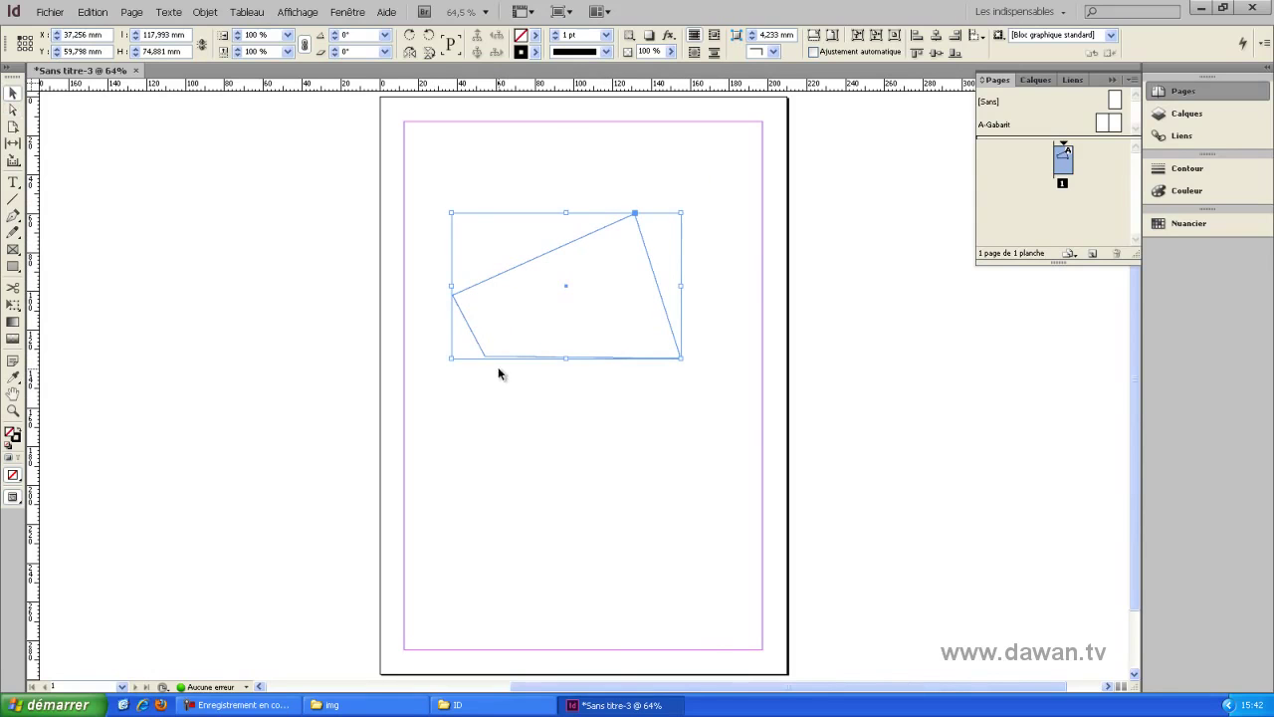
left_click(633, 213)
left_click_drag(683, 213, 685, 282)
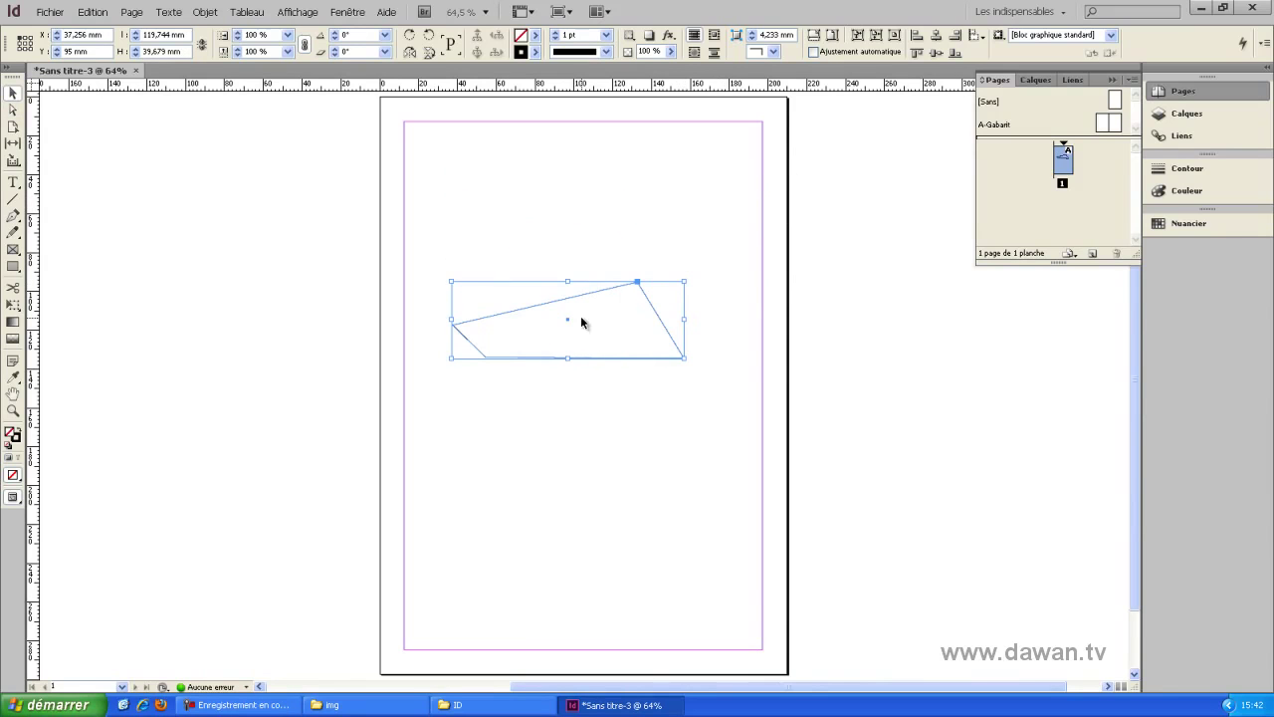
left_click_drag(685, 280, 709, 206)
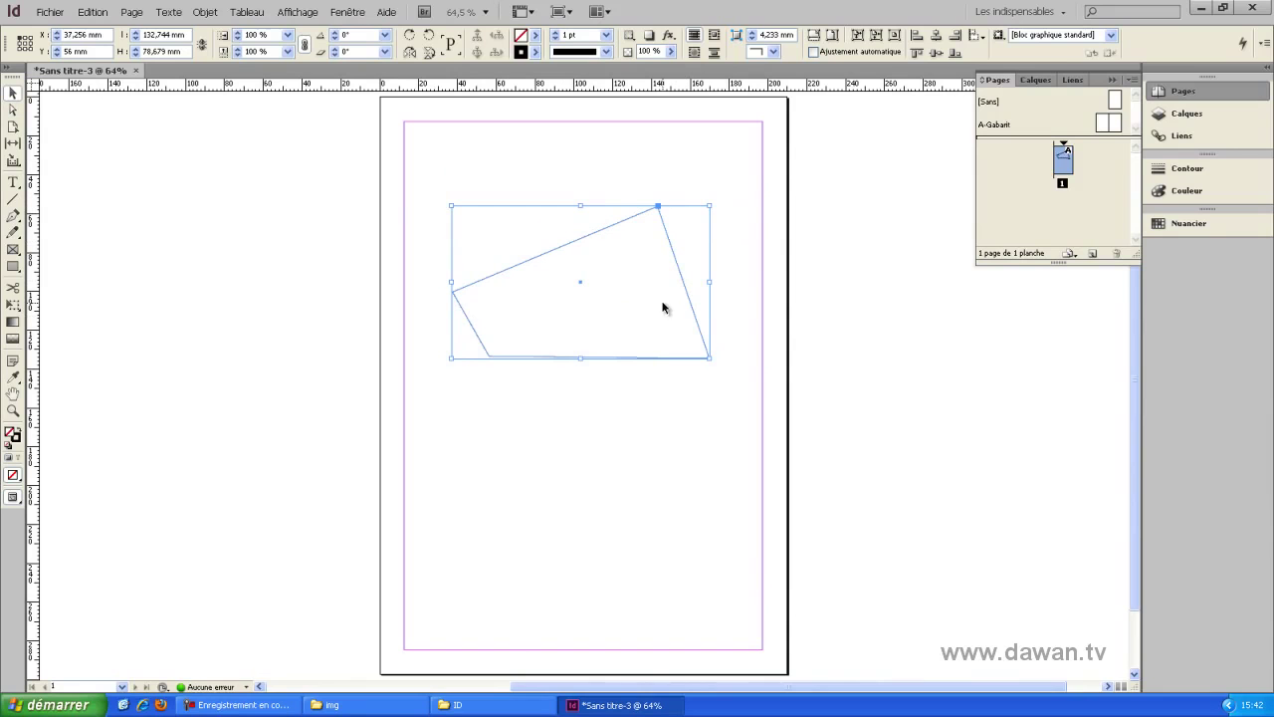
left_click(628, 418)
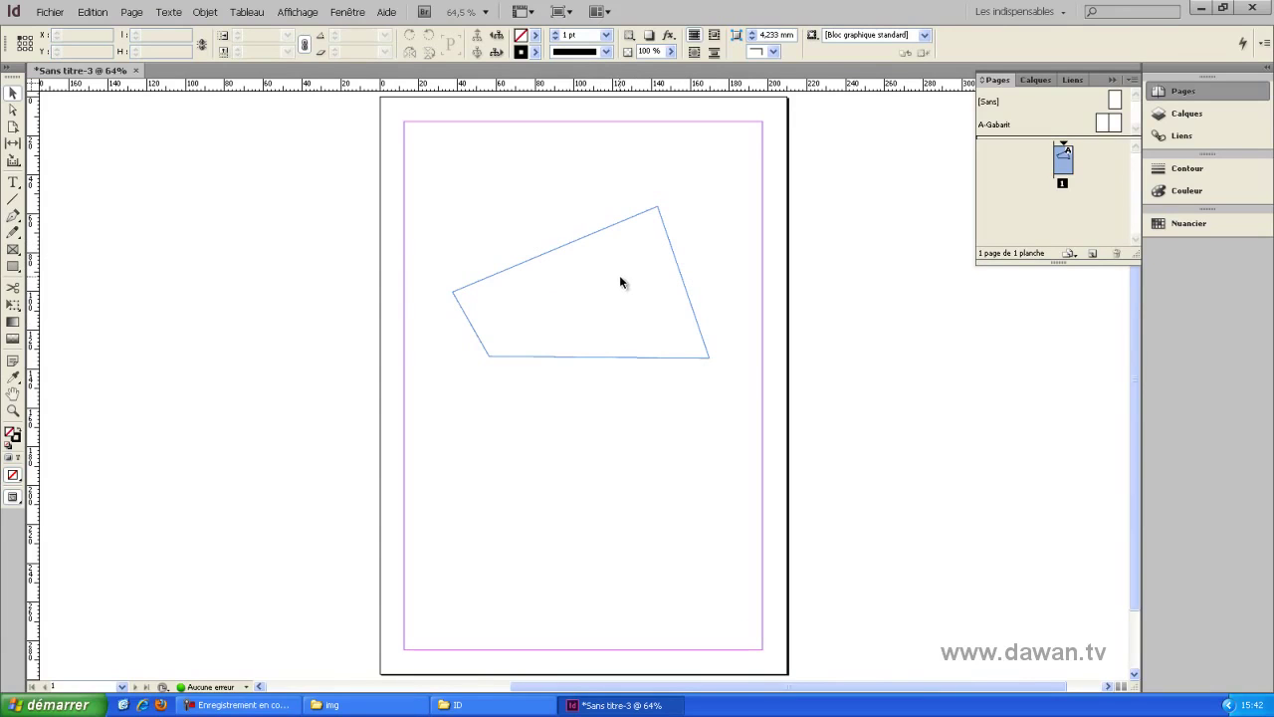
left_click(680, 273)
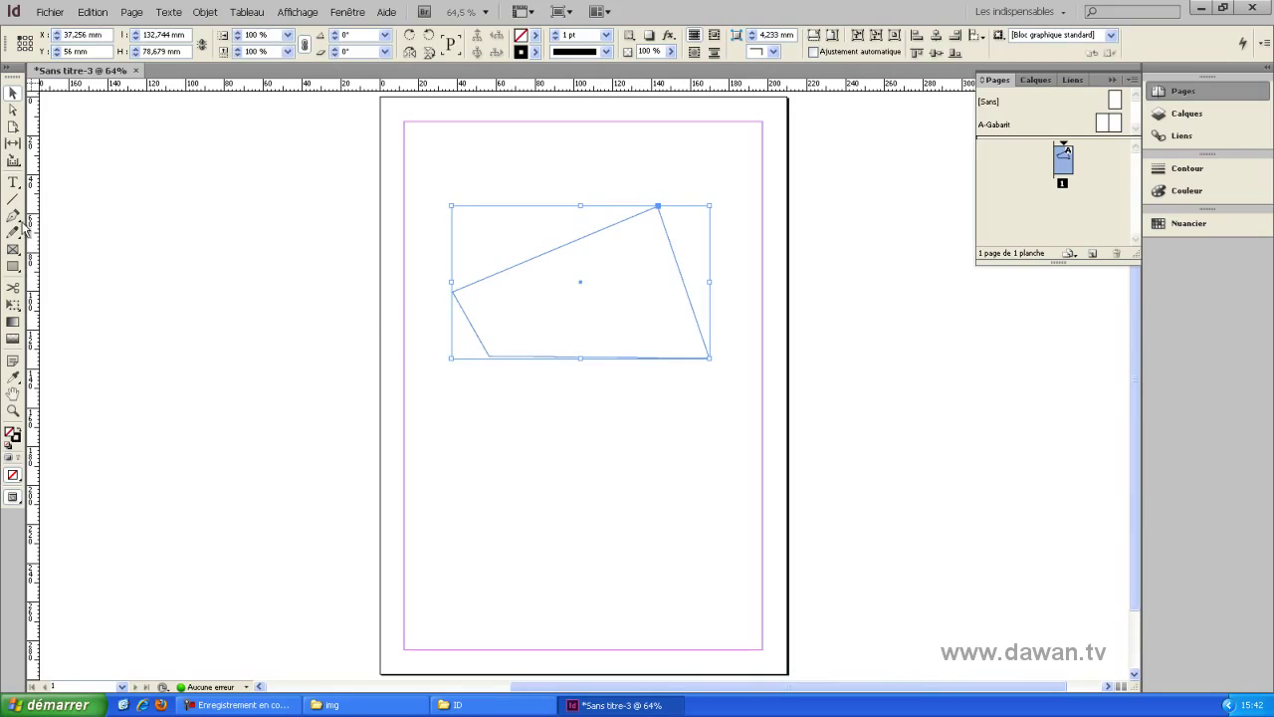
Draw an empty image frame about 66.5 by 38 mm above the quadrilateral and a text frame containing "Texte" below it
left_click(14, 251)
left_click_drag(480, 140, 610, 217)
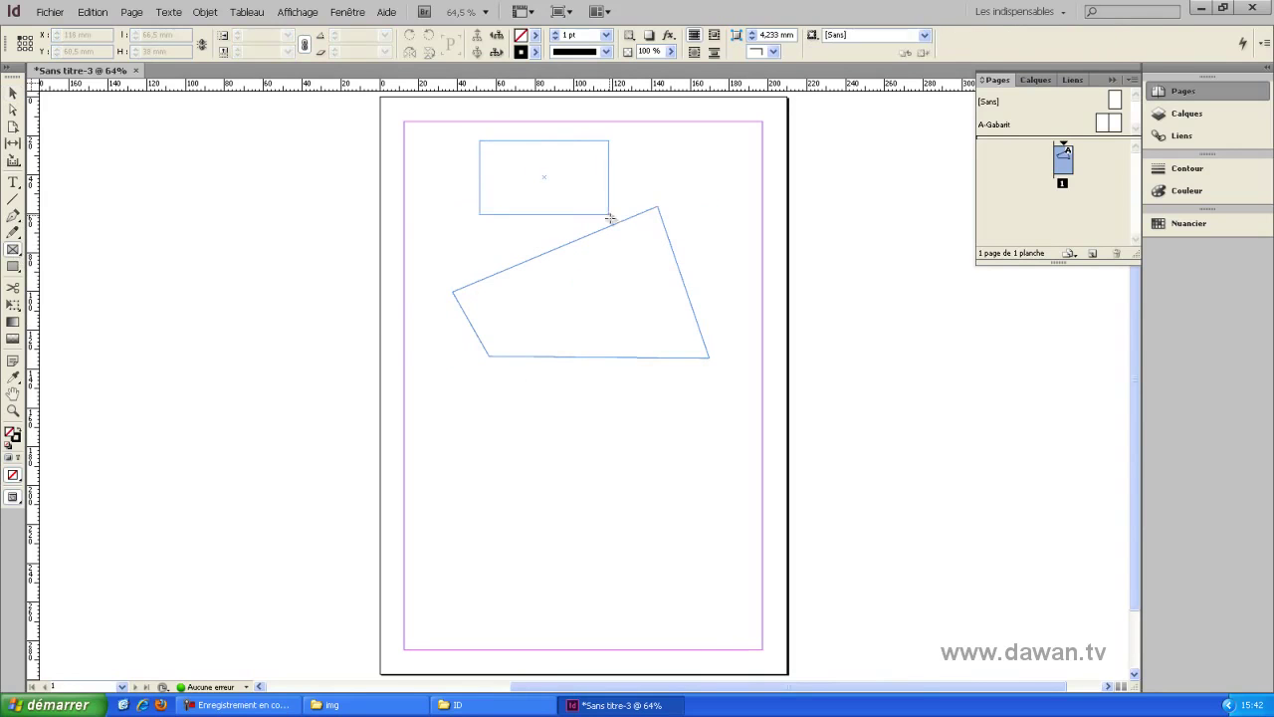
left_click(13, 182)
left_click_drag(476, 387, 631, 506)
type("Texte")
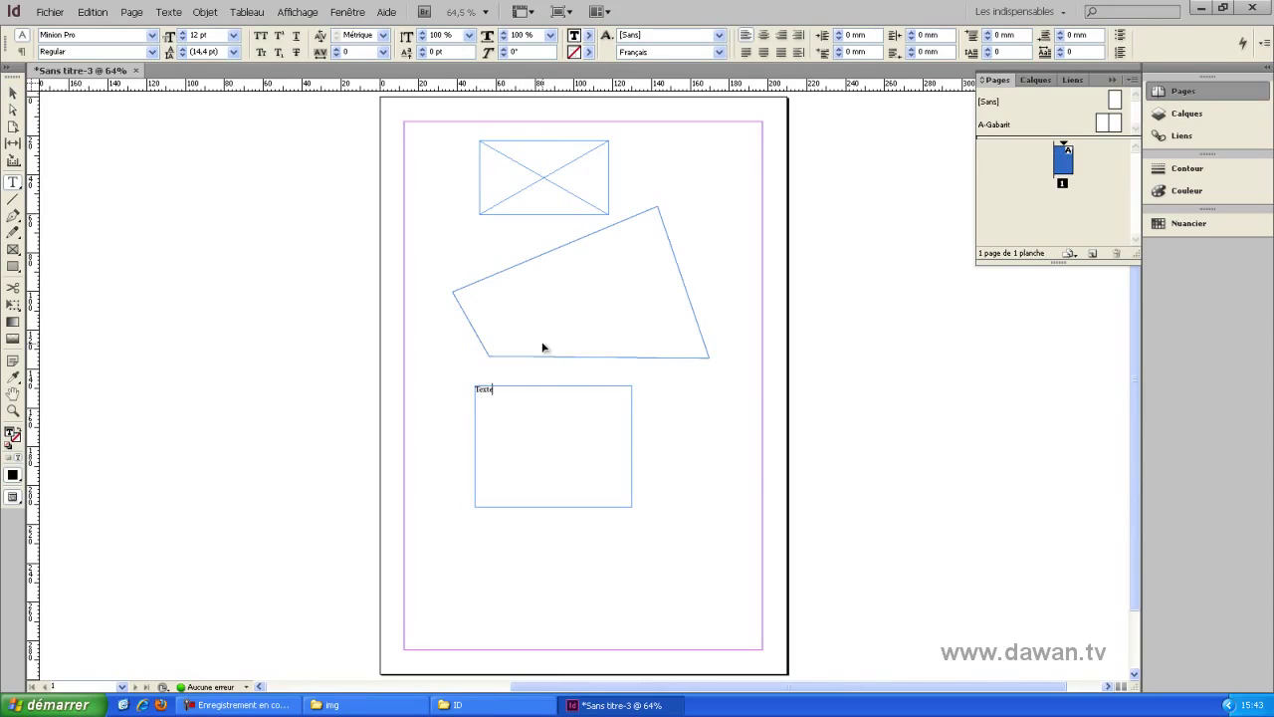
Set the word "Texte" to 48 pt with the Caractère panel, and dock that panel below Nuancier
left_click_drag(532, 393, 464, 380)
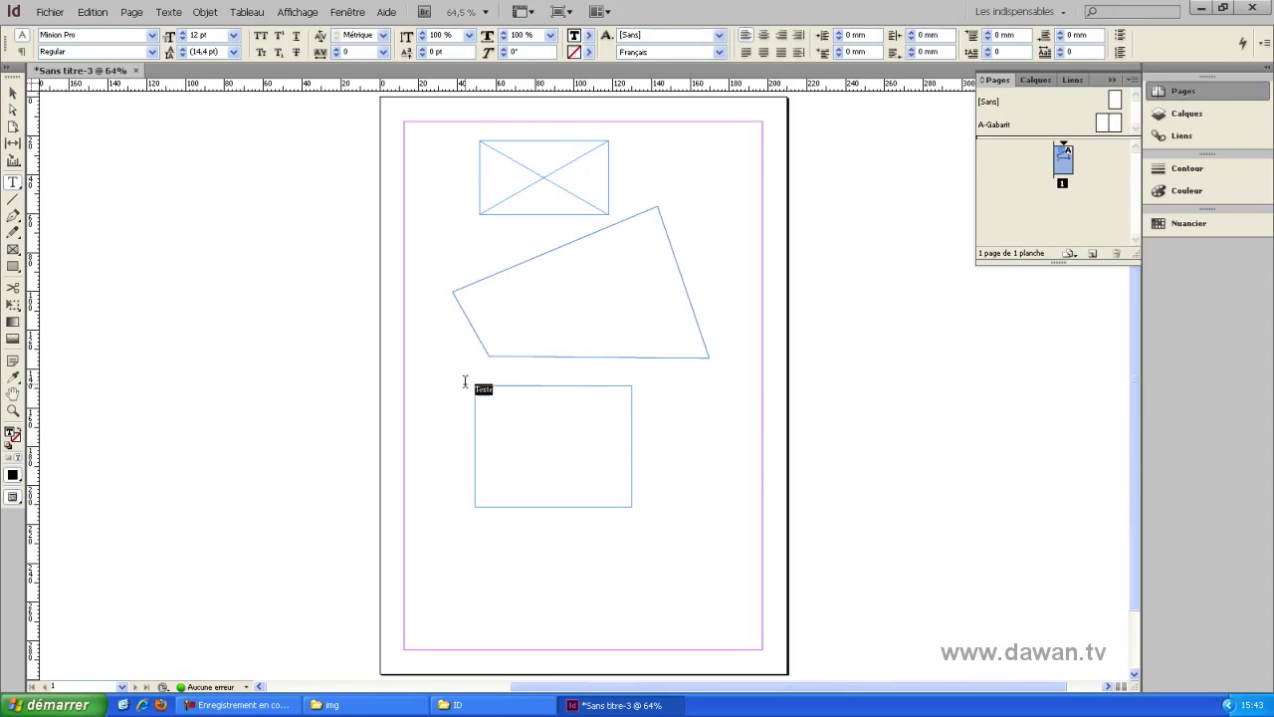
left_click(340, 16)
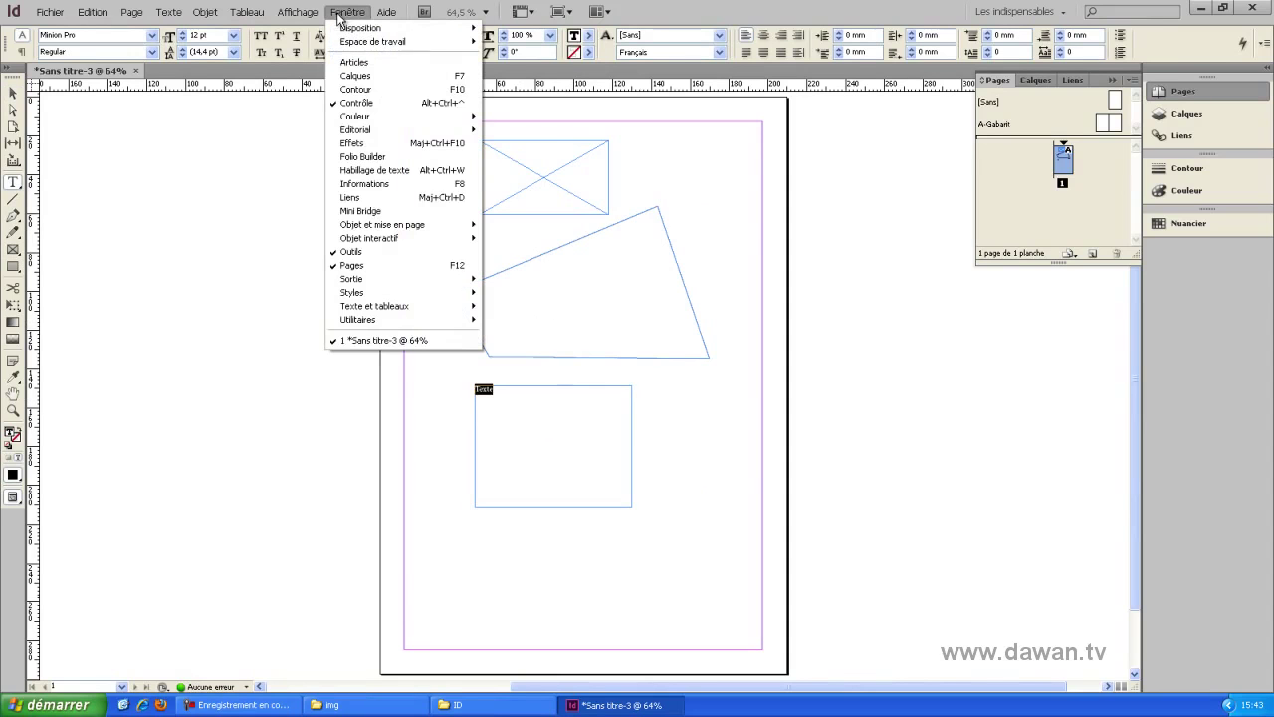
mouse_move(406, 306)
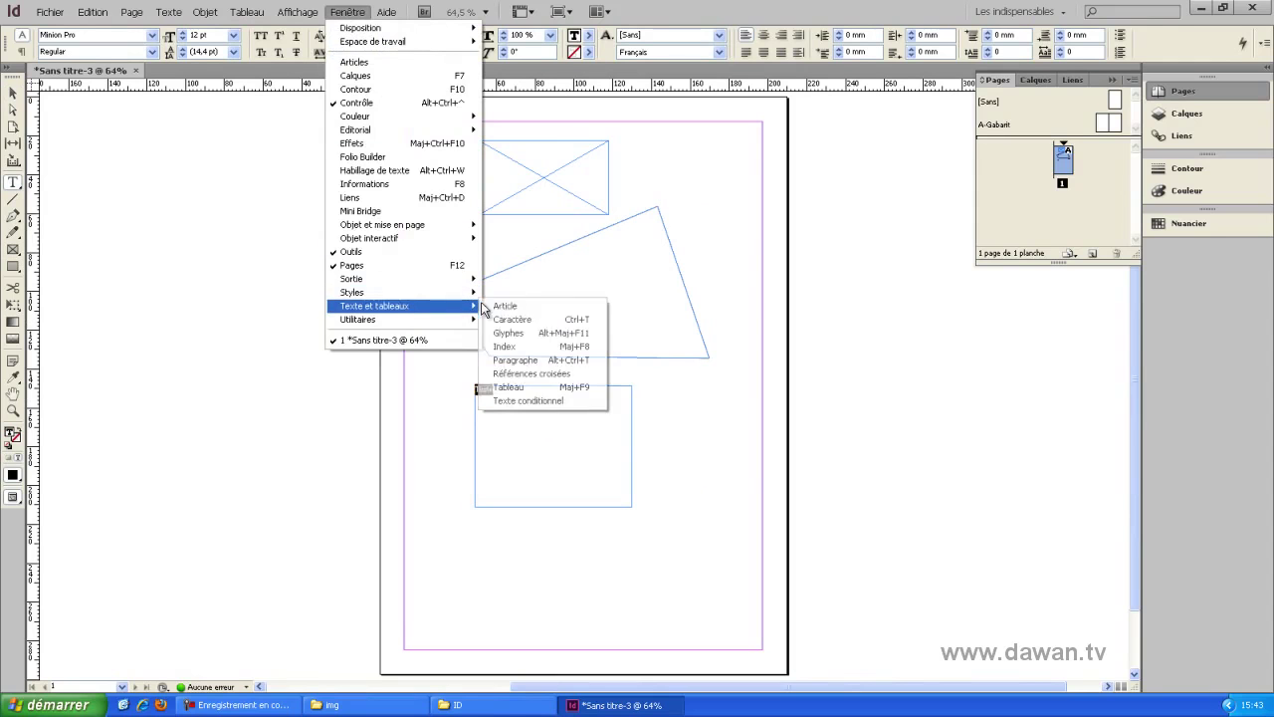
left_click(583, 319)
left_click_drag(683, 288, 879, 250)
left_click(815, 313)
left_click(809, 459)
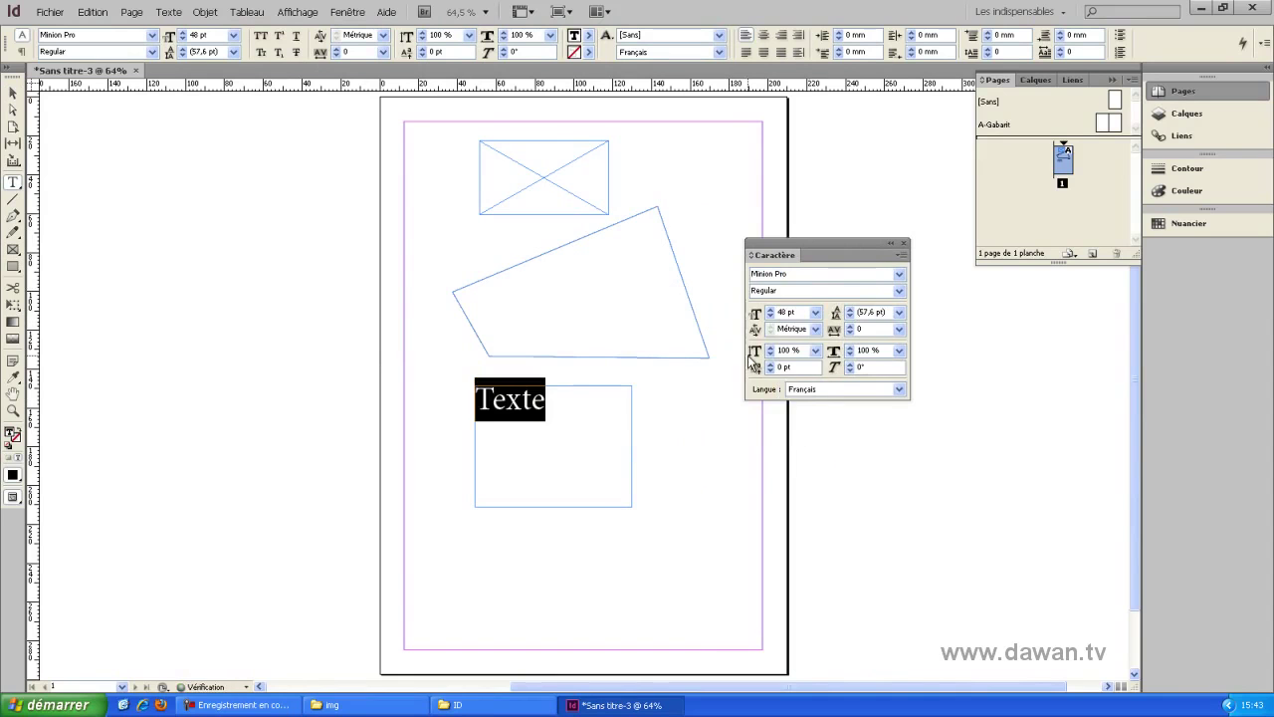
left_click_drag(787, 255, 1169, 275)
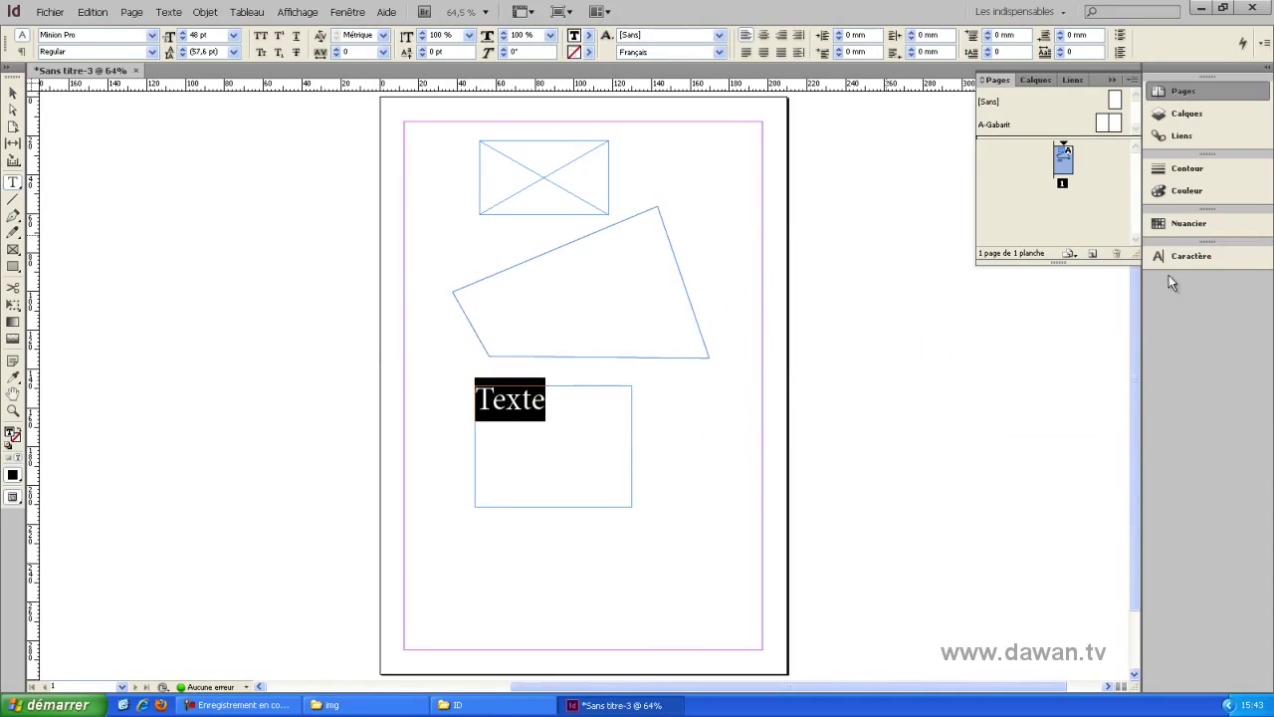
Move the text frame and the quadrilateral down the page, and enlarge the image frame to about 105 by 75.5 mm
left_click(13, 92)
left_click(540, 178)
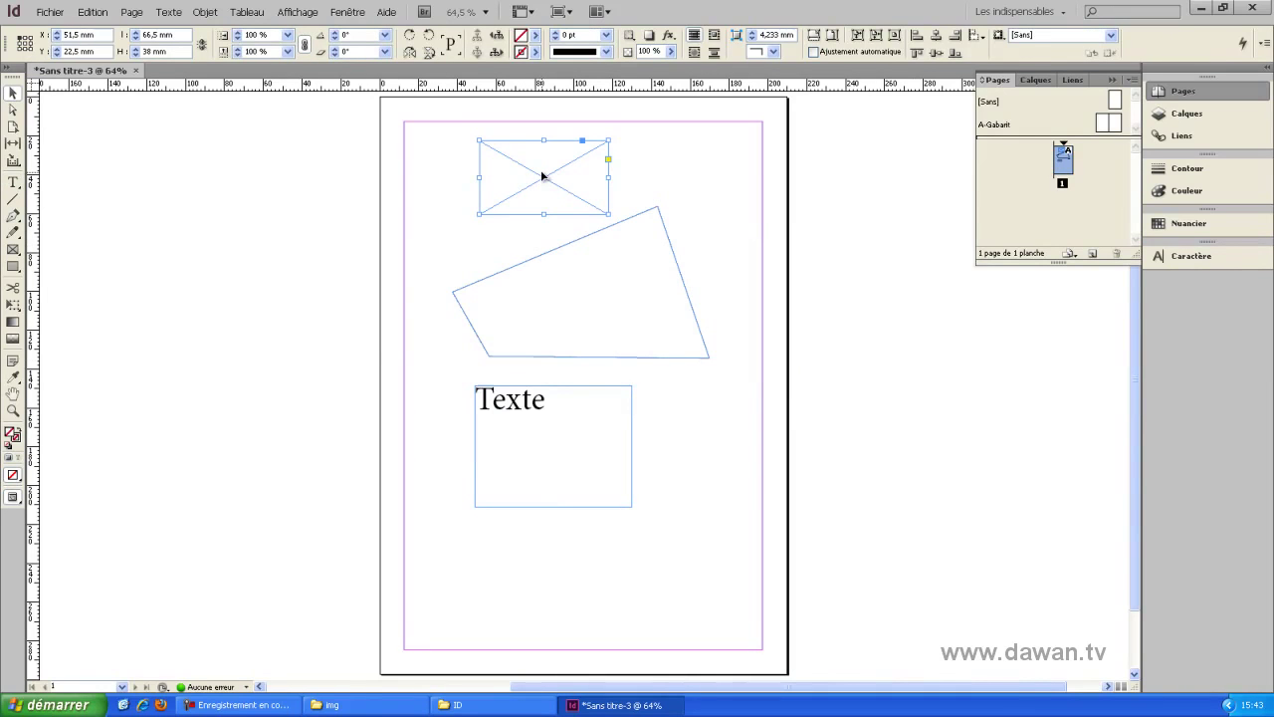
left_click_drag(632, 418, 649, 529)
left_click_drag(619, 354, 616, 448)
left_click(585, 213)
left_click_drag(609, 214, 684, 288)
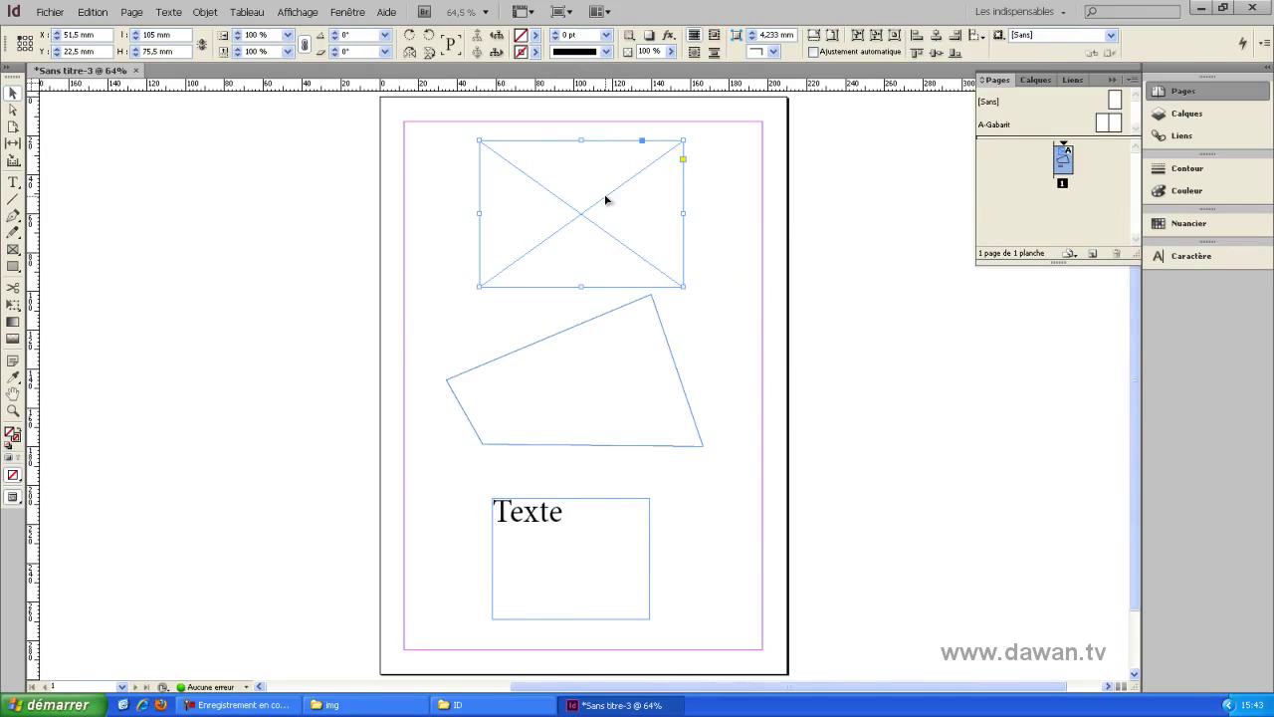
Place the horse picture cheval_1 from the img folder in the image frame
key("ctrl+d")
left_click_drag(605, 143, 580, 146)
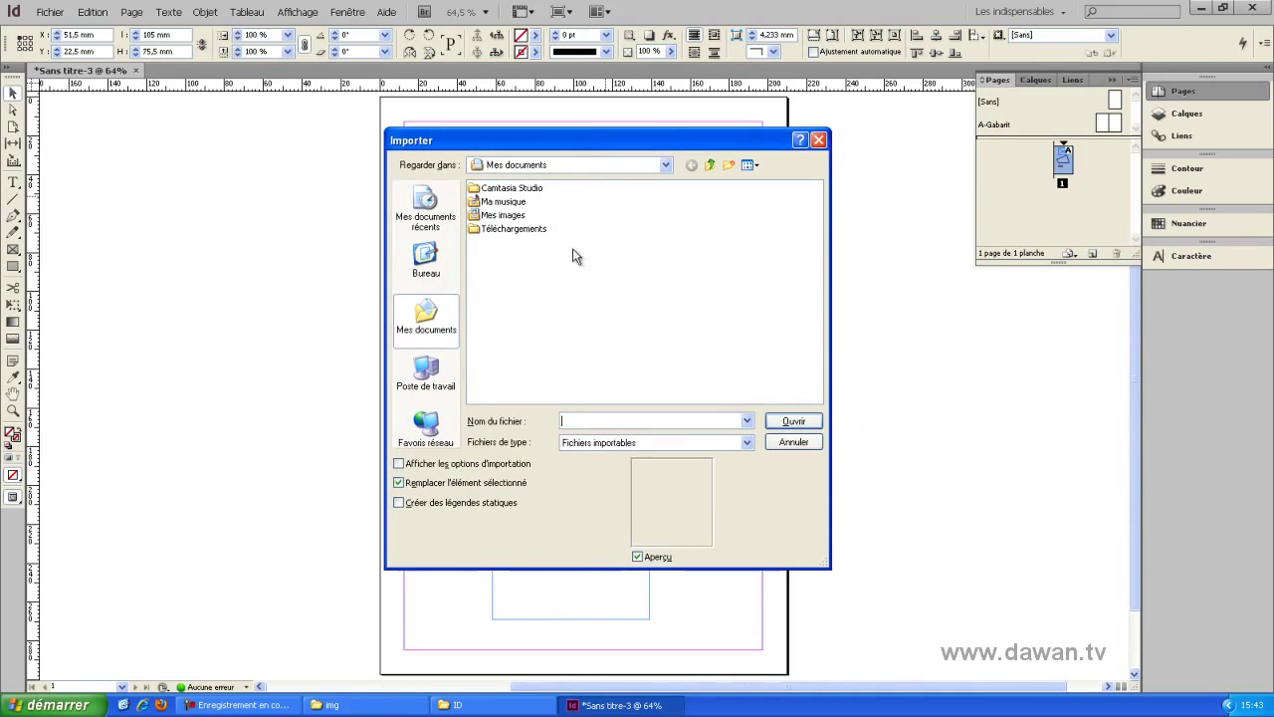
double_click(510, 188)
double_click(485, 189)
left_click(709, 165)
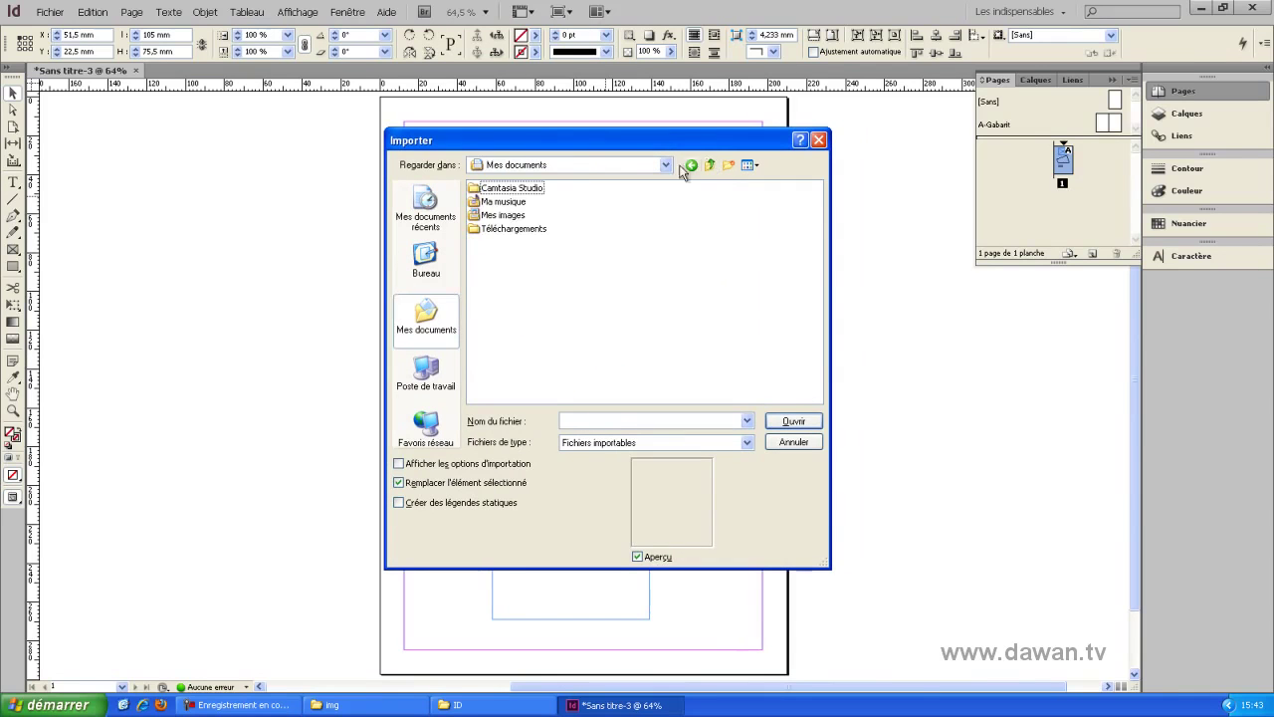
double_click(517, 189)
double_click(489, 203)
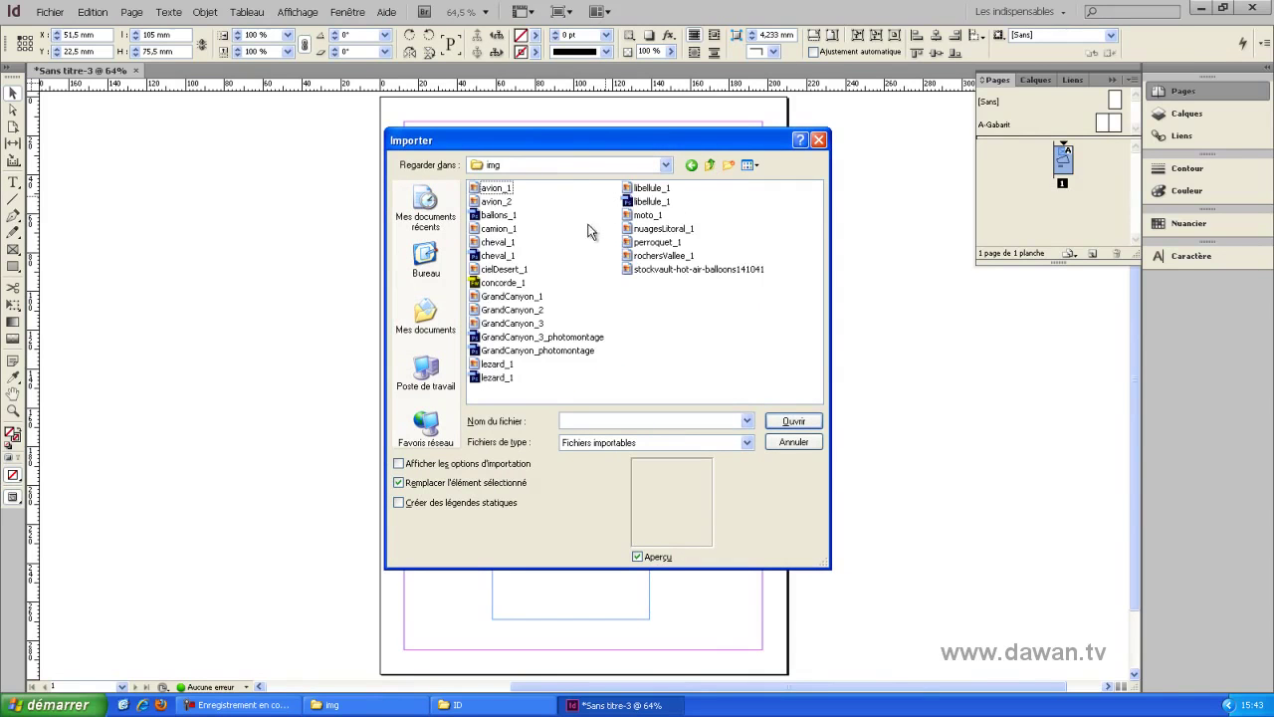
double_click(500, 247)
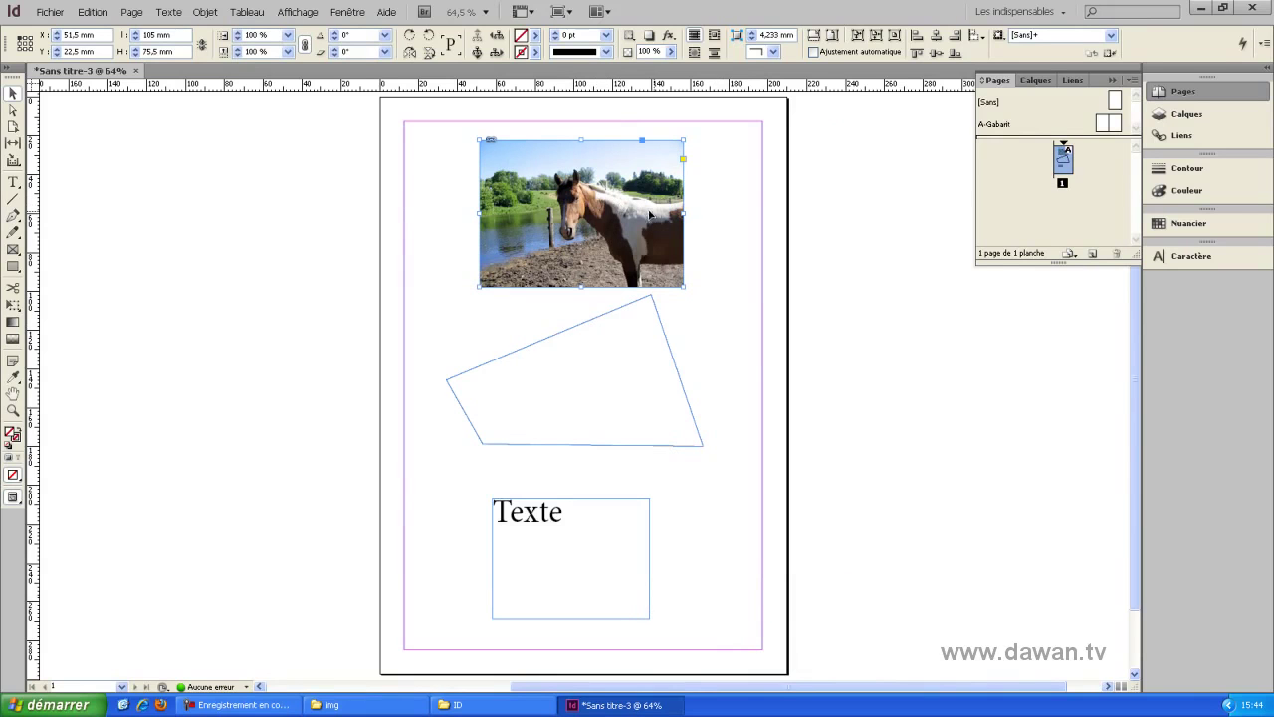
Try cropping the horse picture by resizing its frame with the Selection tool, and restore the frame to 105 by 75.5 mm
left_click(708, 225)
key("ctrl+equal")
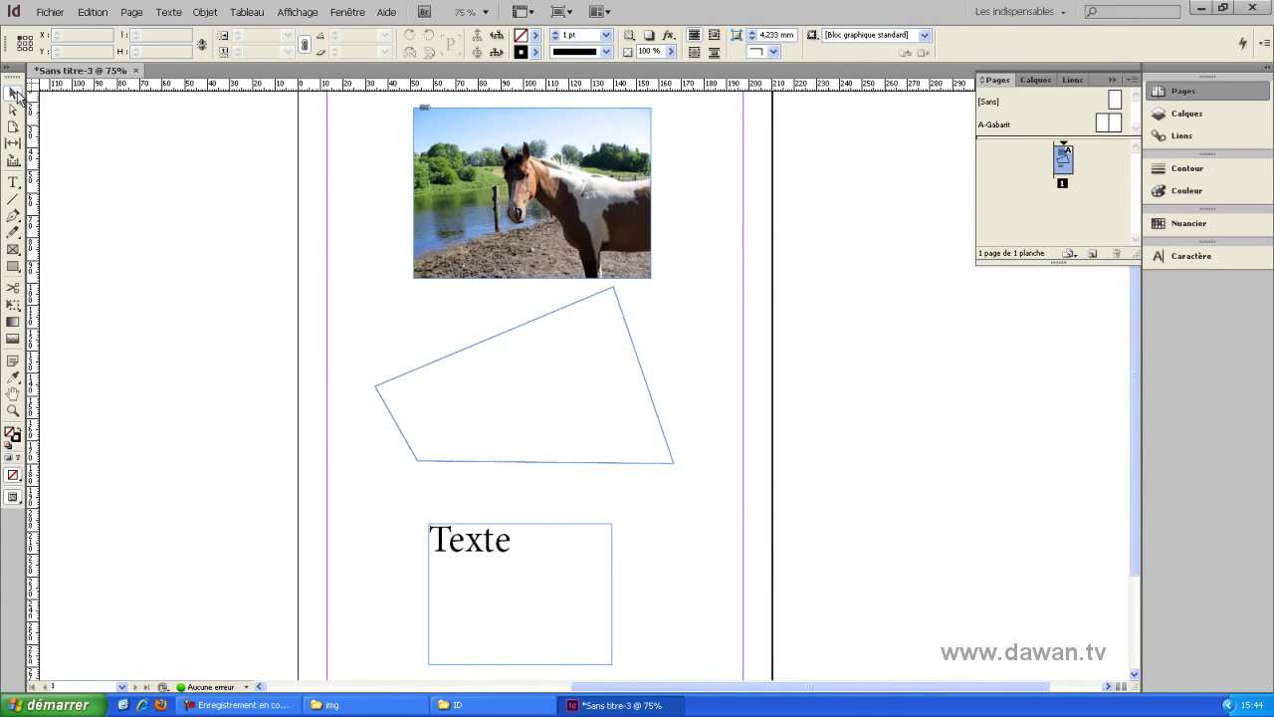
left_click(418, 185)
left_click_drag(651, 277, 700, 308)
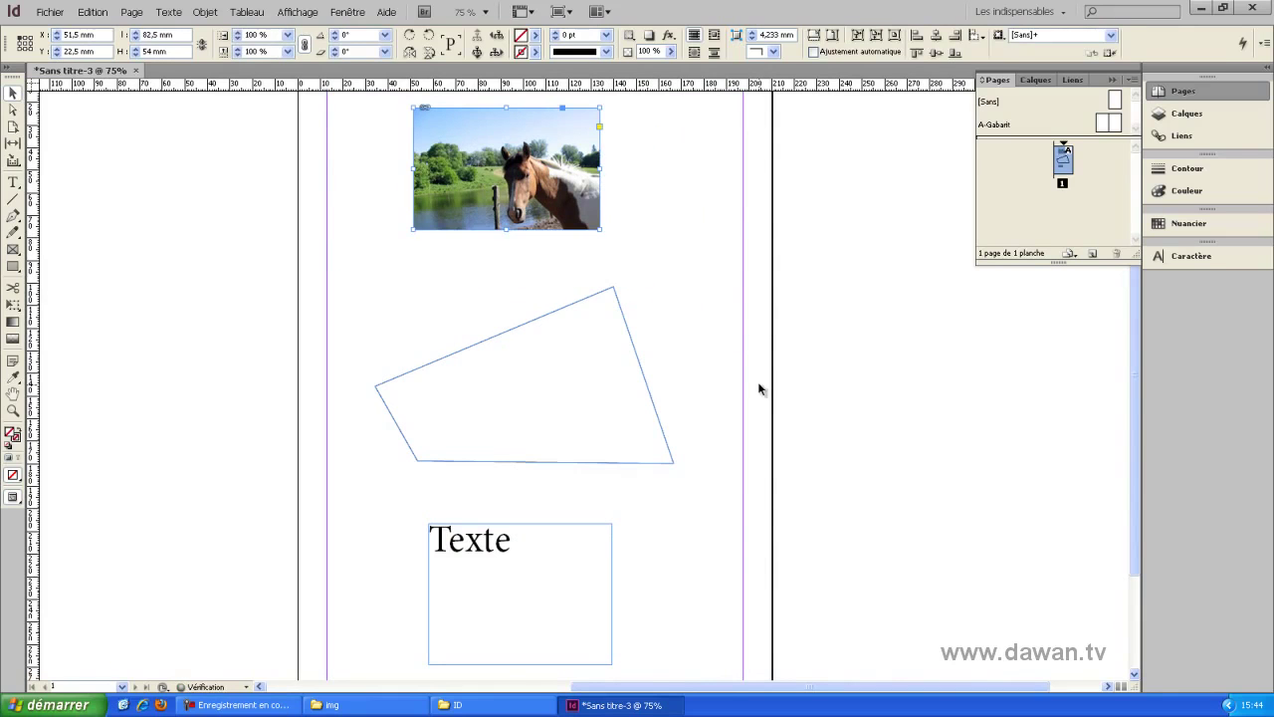
key("ctrl+alt+c")
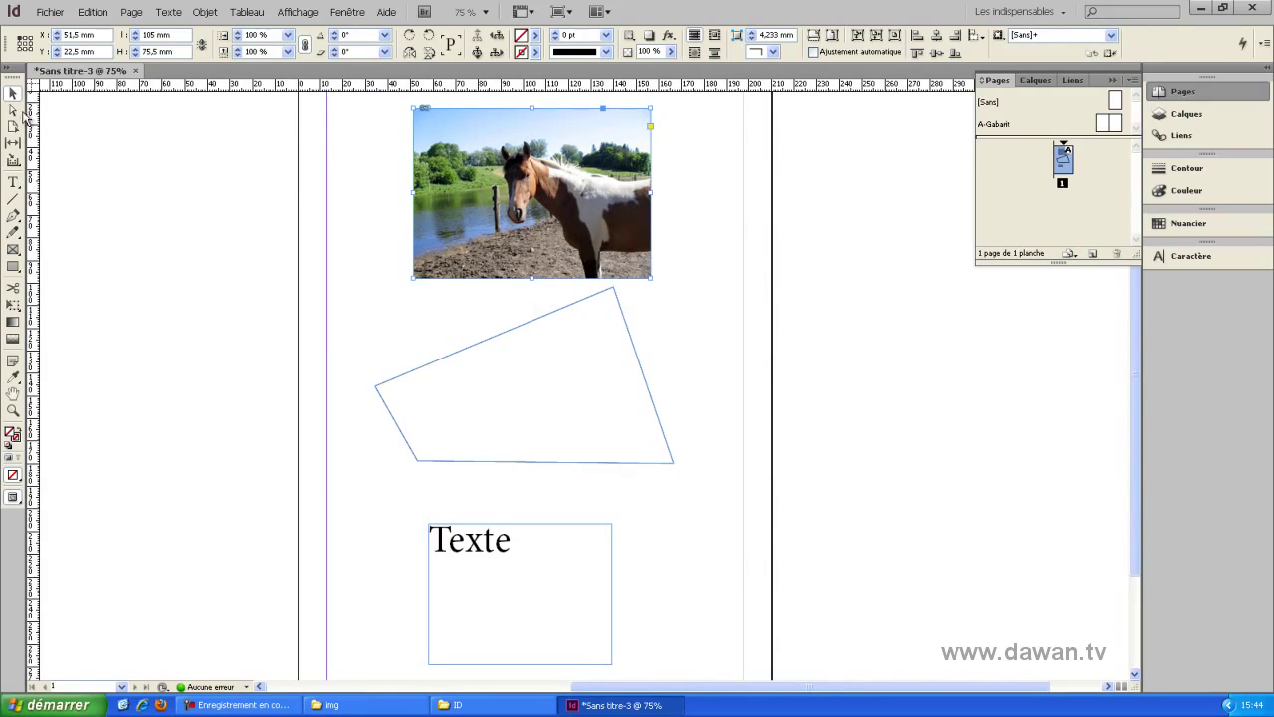
Move the picture frame's lower-right and upper-left corner points inward with Direct Selection, and undo the upper-left move
left_click(13, 109)
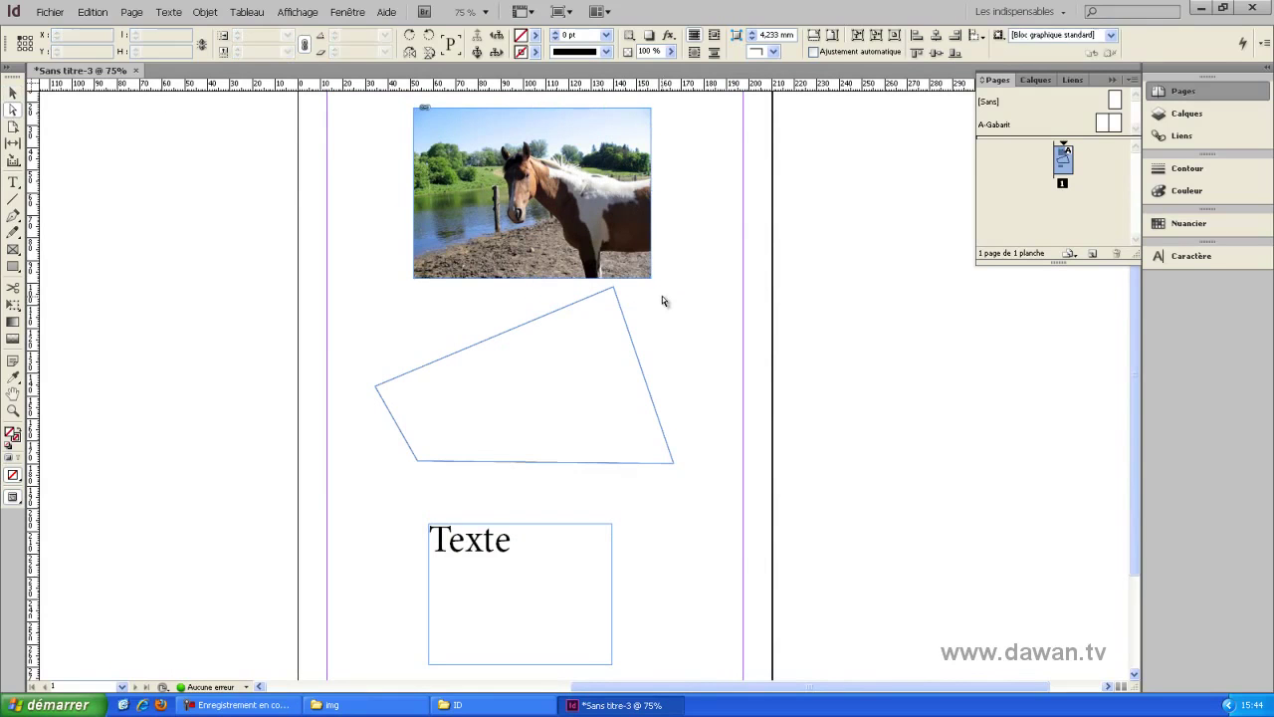
left_click_drag(652, 277, 610, 248)
left_click_drag(414, 110, 472, 131)
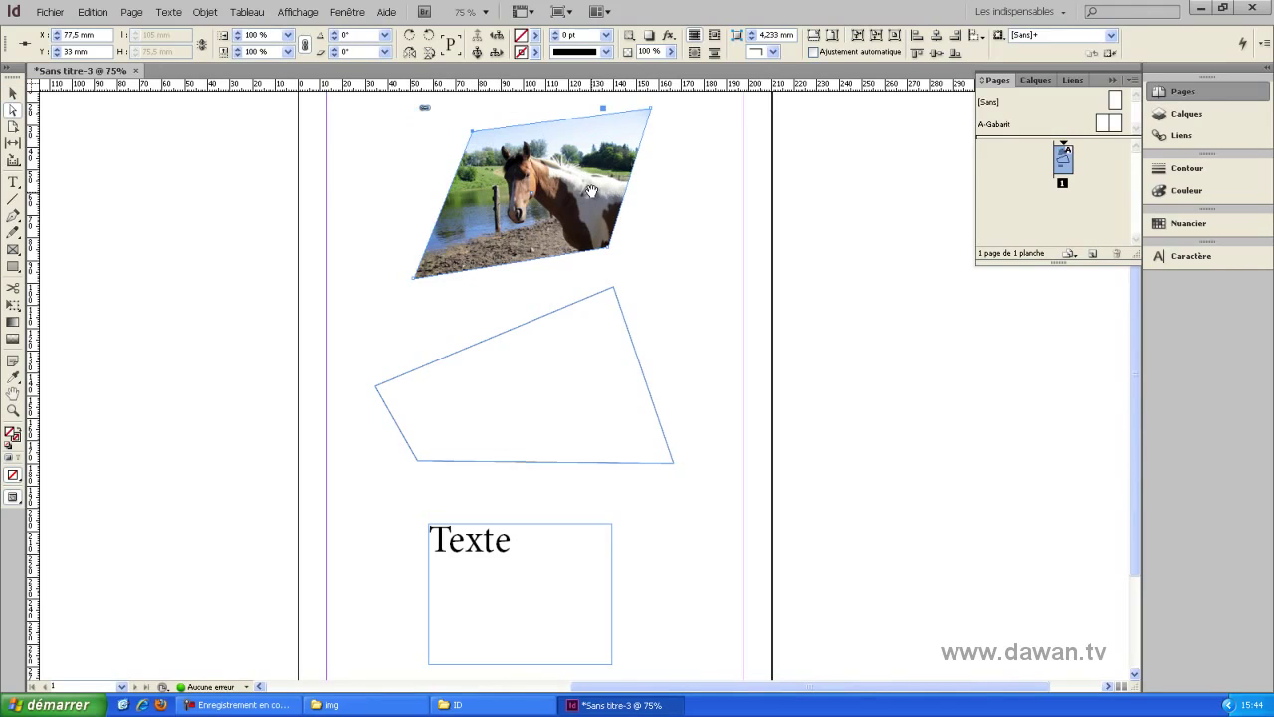
key("ctrl+z")
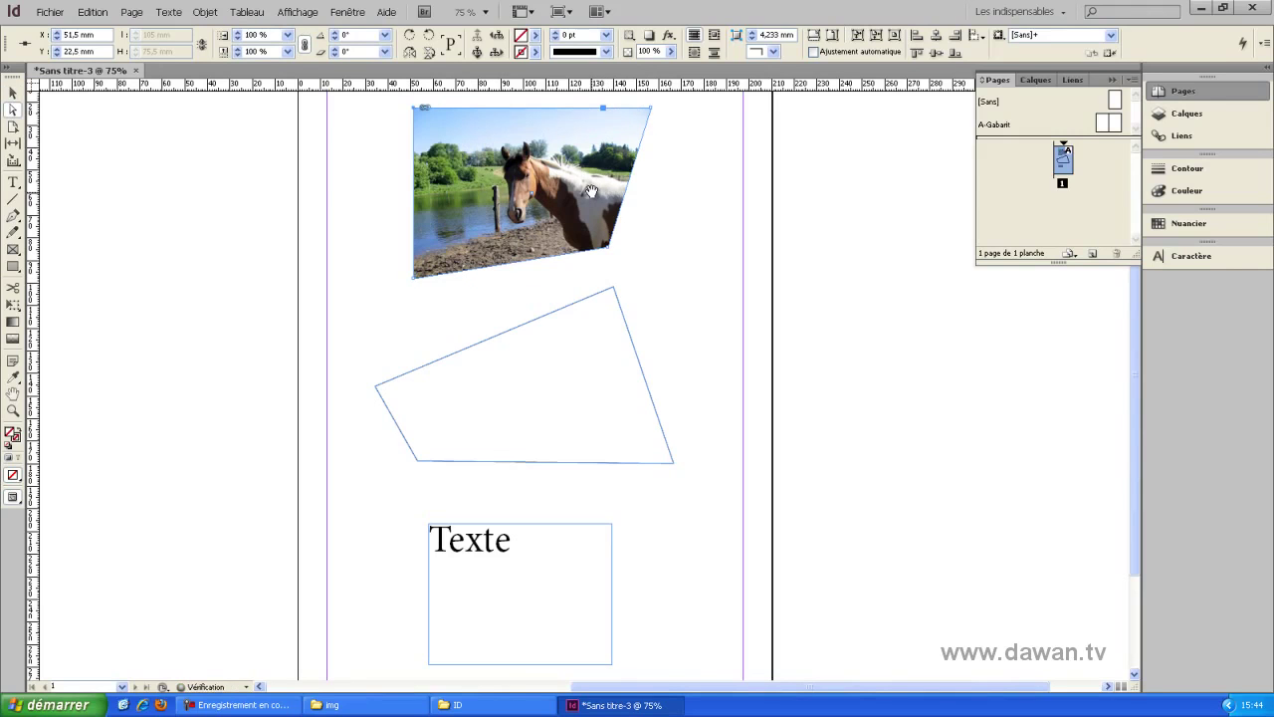
Undo the lower-right corner move of the picture frame, and reselect the frame with the Selection tool
key("ctrl+z")
key("v")
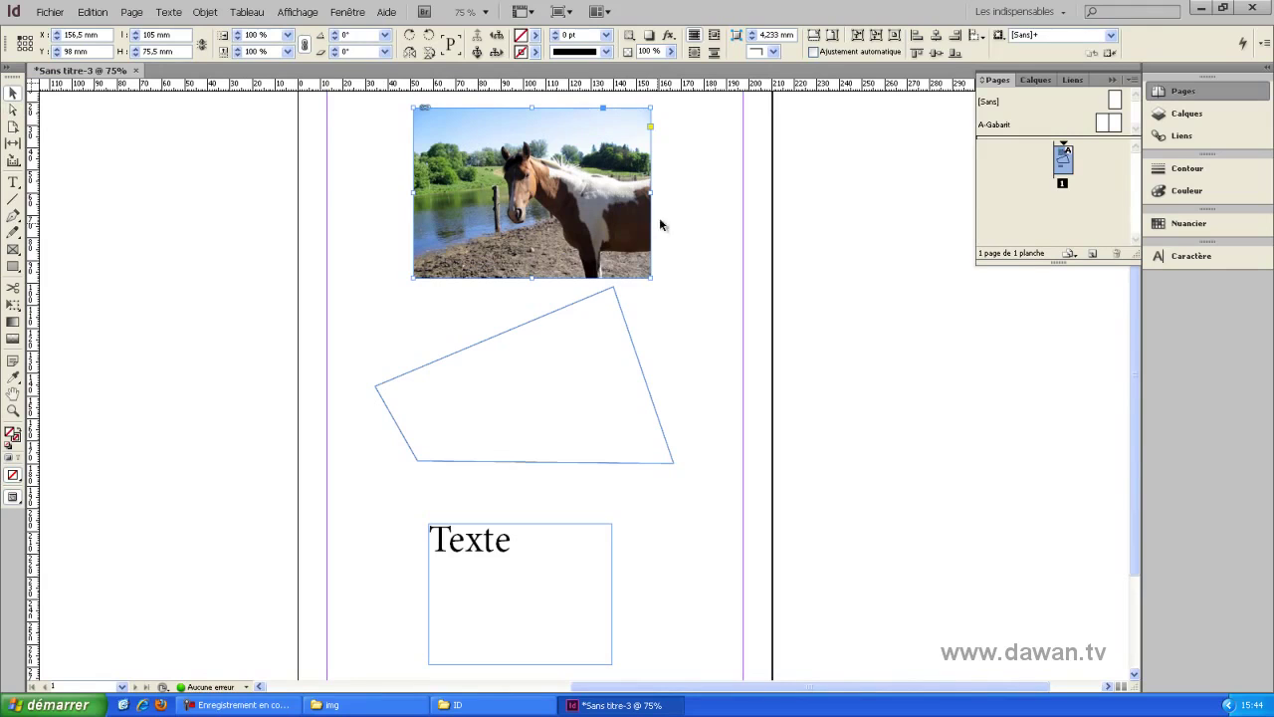
left_click(683, 199)
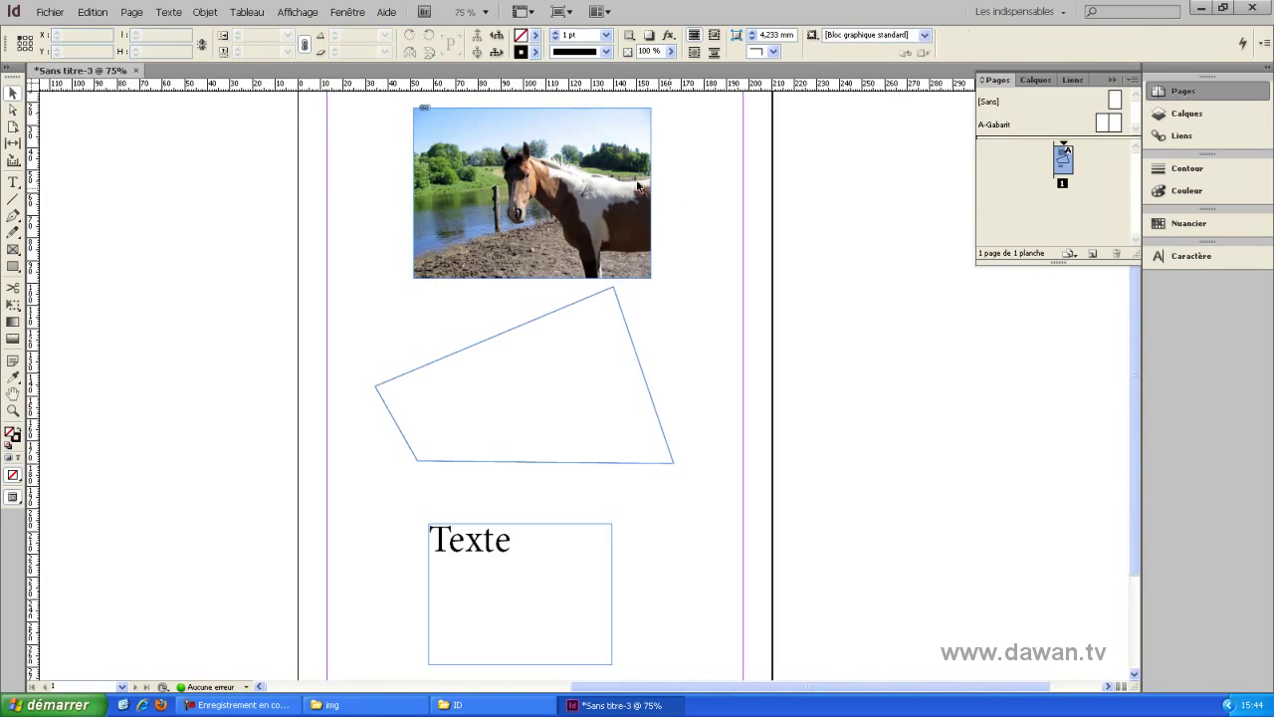
left_click(589, 221)
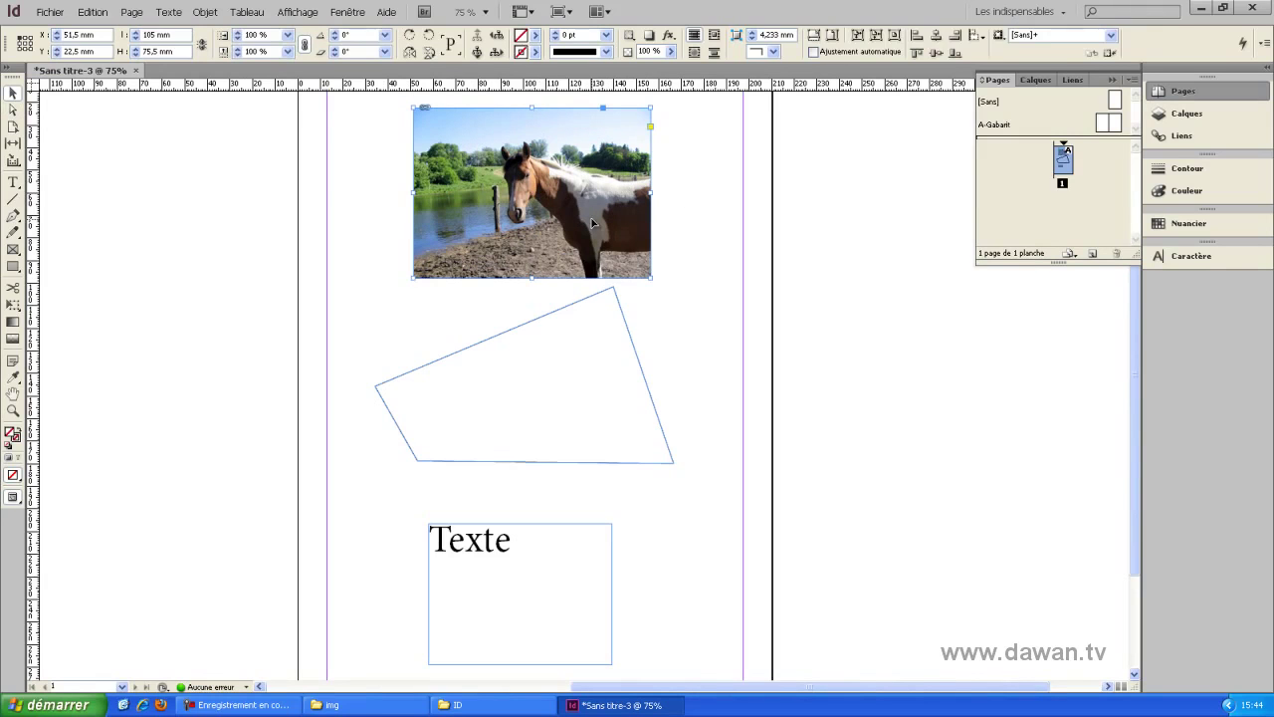
Try squashing the horse picture inside its frame to about 45.6 mm high, and undo the change
left_click(538, 200)
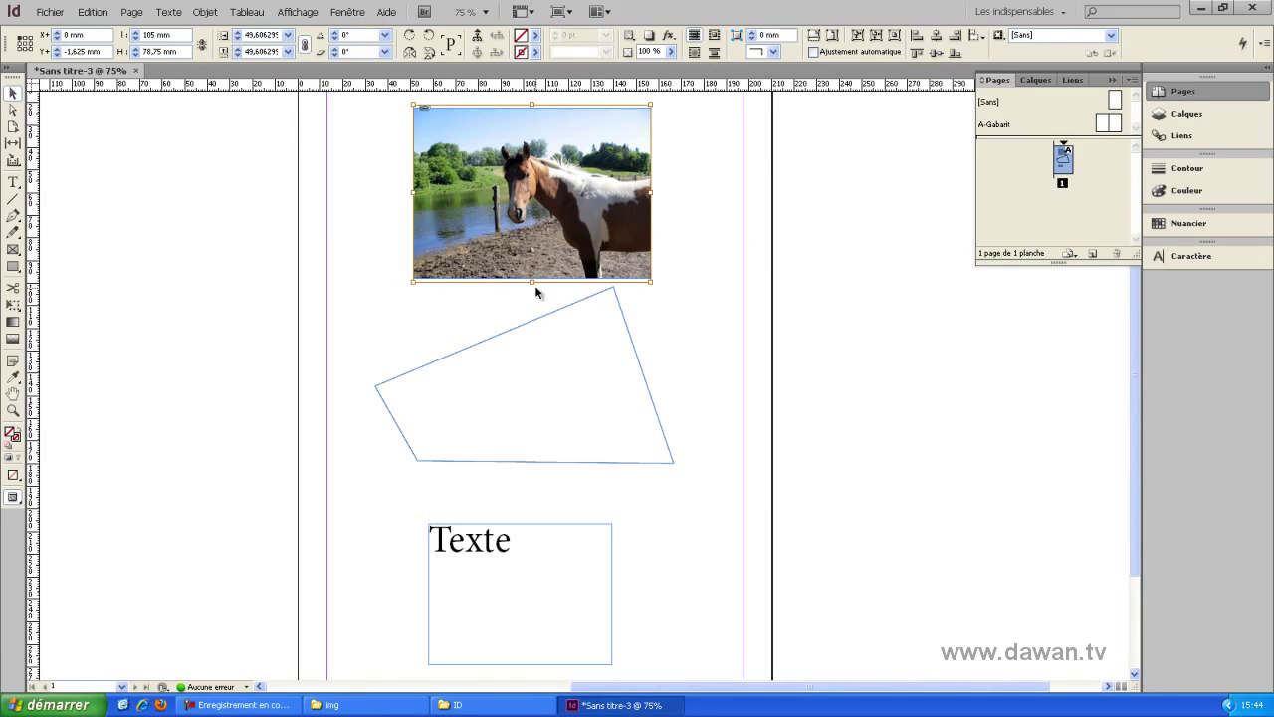
left_click_drag(532, 283, 533, 207)
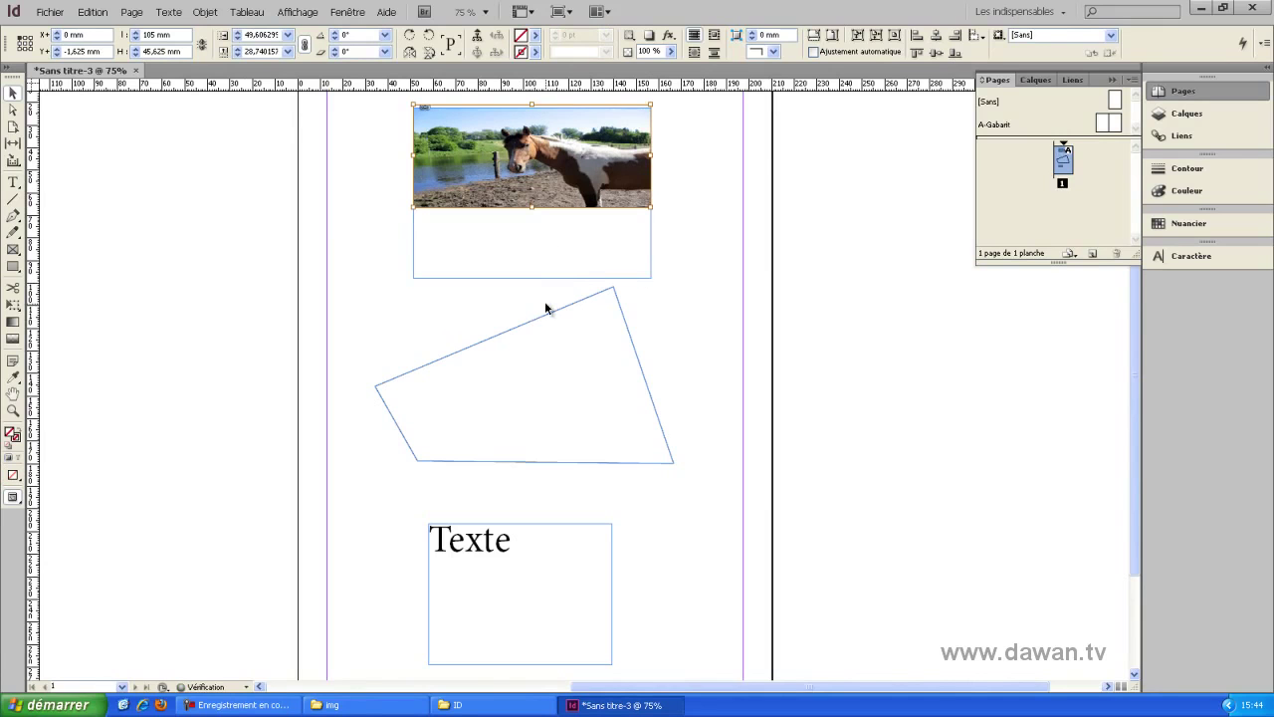
key("ctrl+z")
Shrink the horse picture around its centre to about 77 by 58.7 mm inside its frame, and select the frame
left_click_drag(653, 280, 620, 260)
left_click(681, 287)
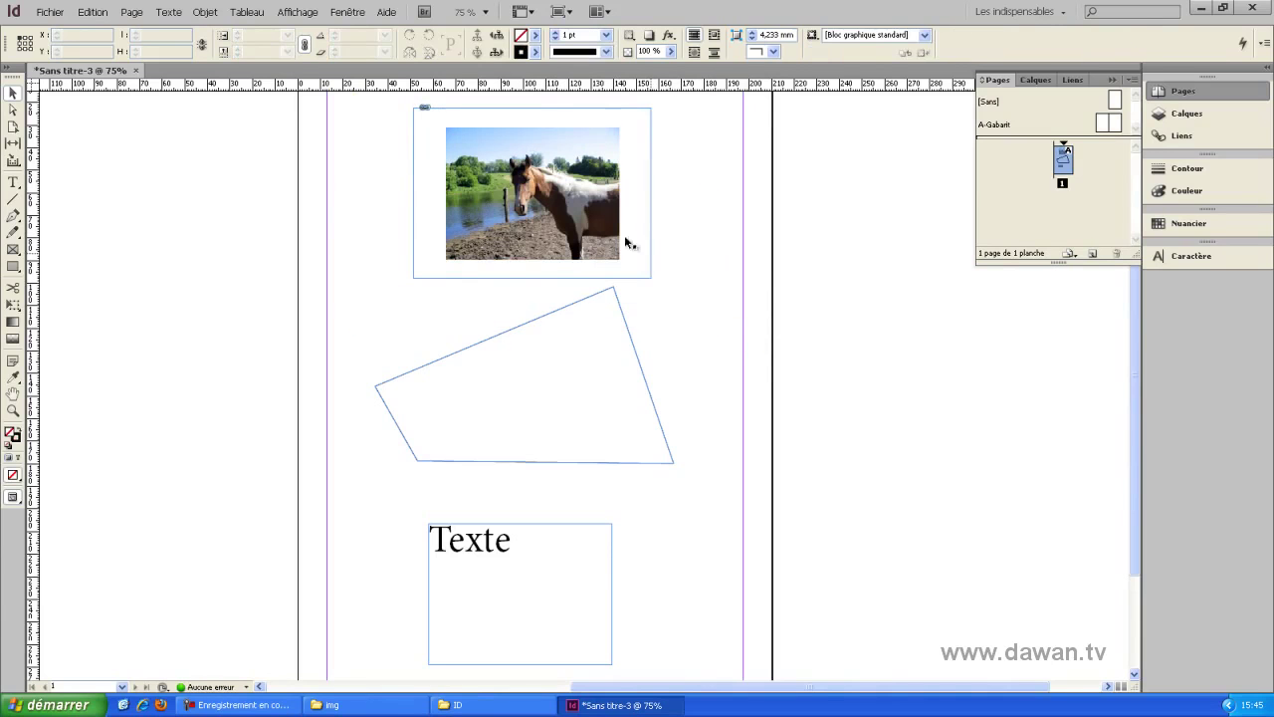
left_click(413, 148)
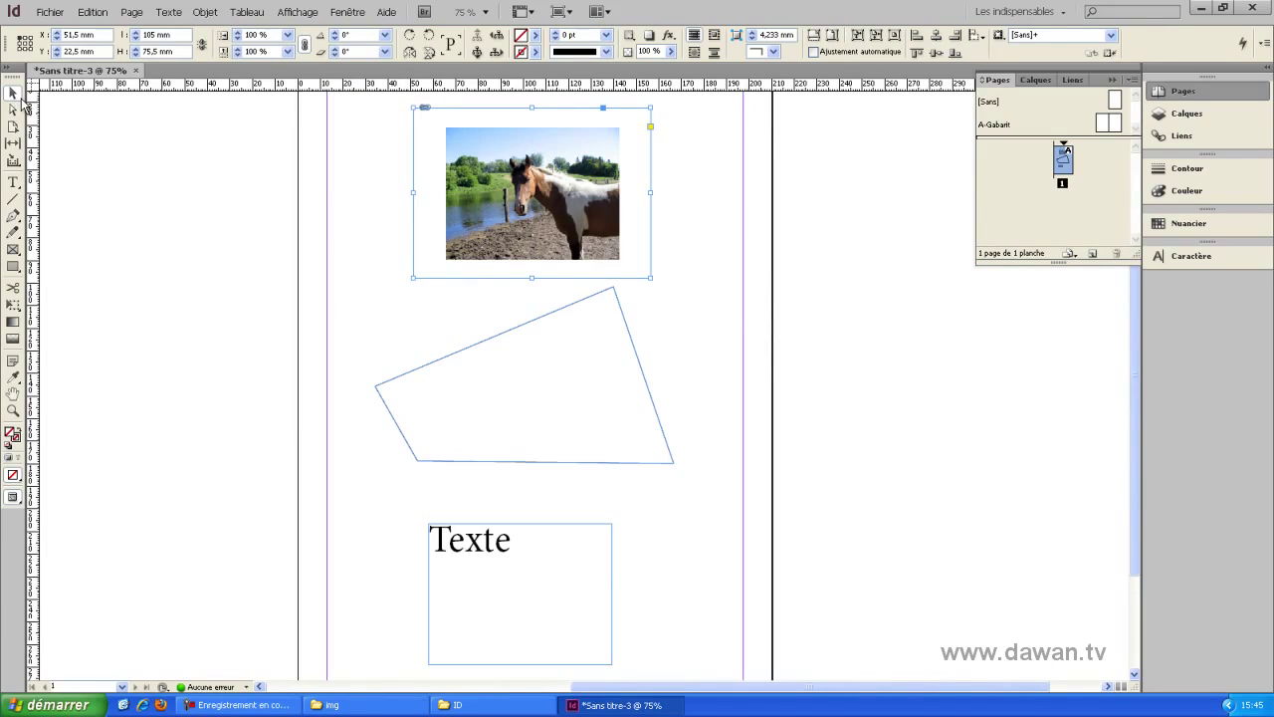
Try moving the picture frame's lower-left corner point inward with Direct Selection, undo it, and select the picture inside
left_click(12, 110)
left_click(418, 281)
left_click_drag(414, 278, 468, 236)
key("ctrl+z")
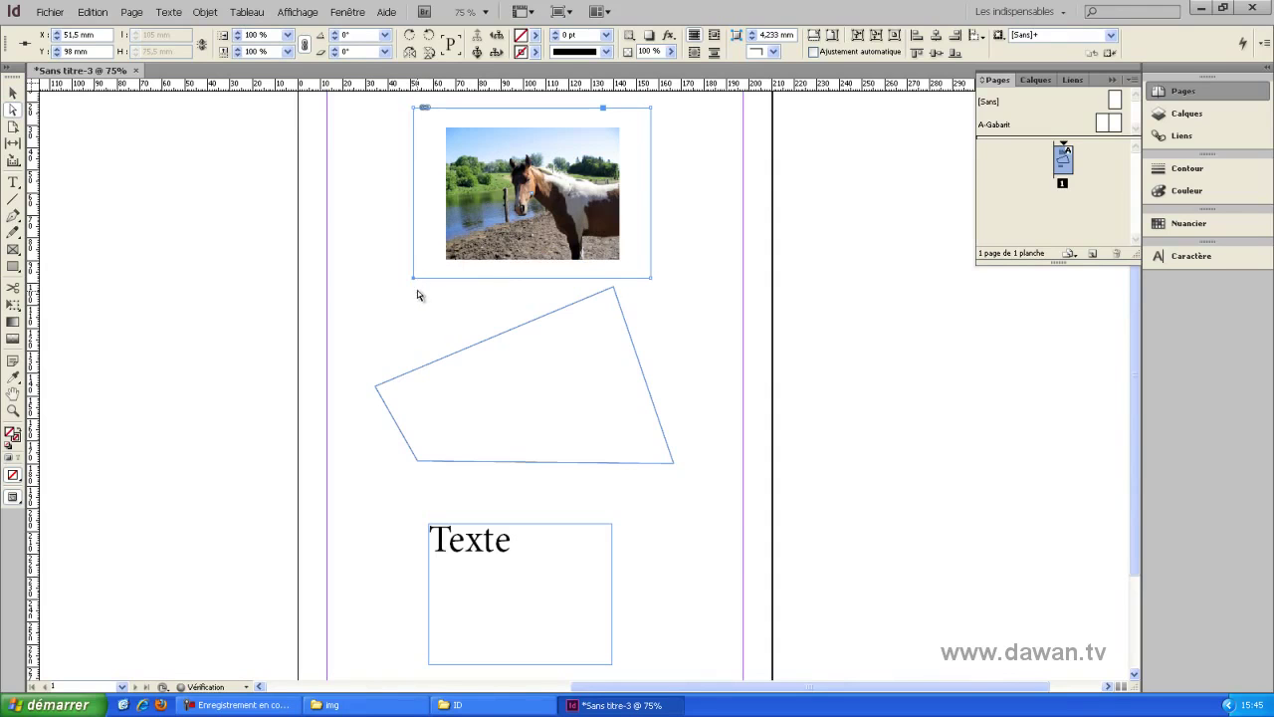
left_click(535, 203)
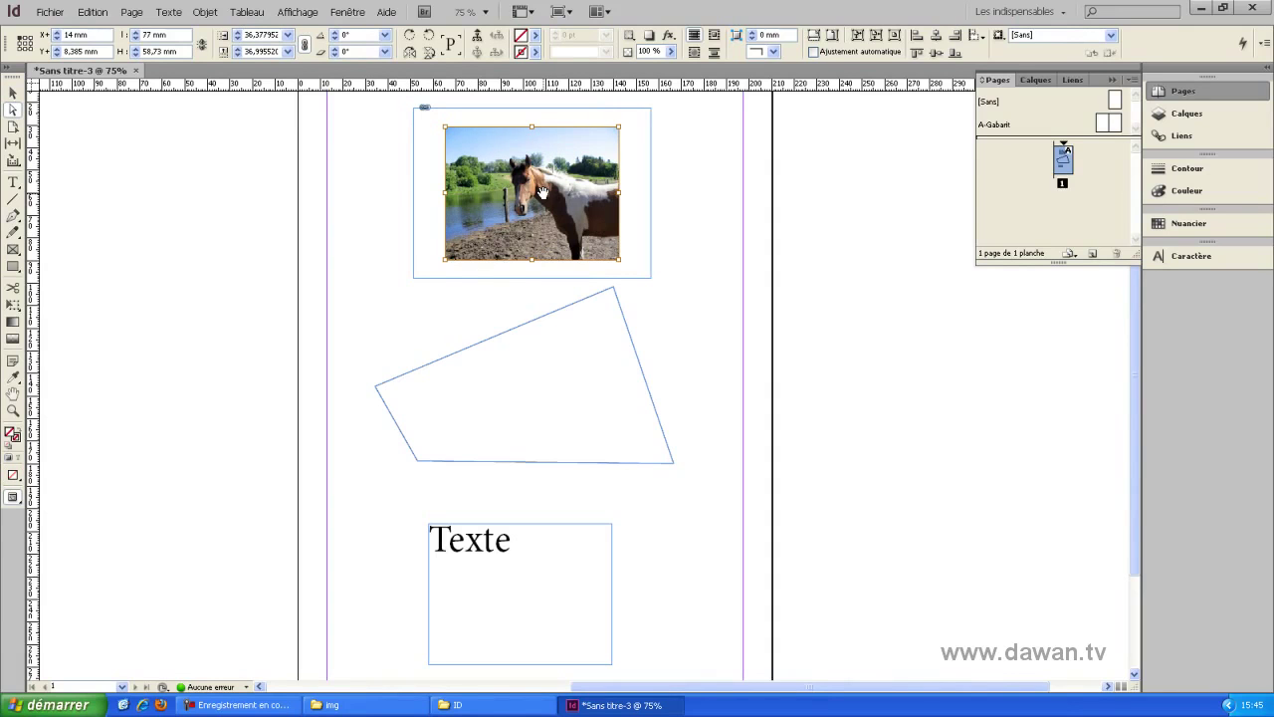
Select the picture frame, quadrilateral and text frame together with the Selection tool, try resizing them, and undo the resizing
left_click(12, 92)
left_click(332, 225)
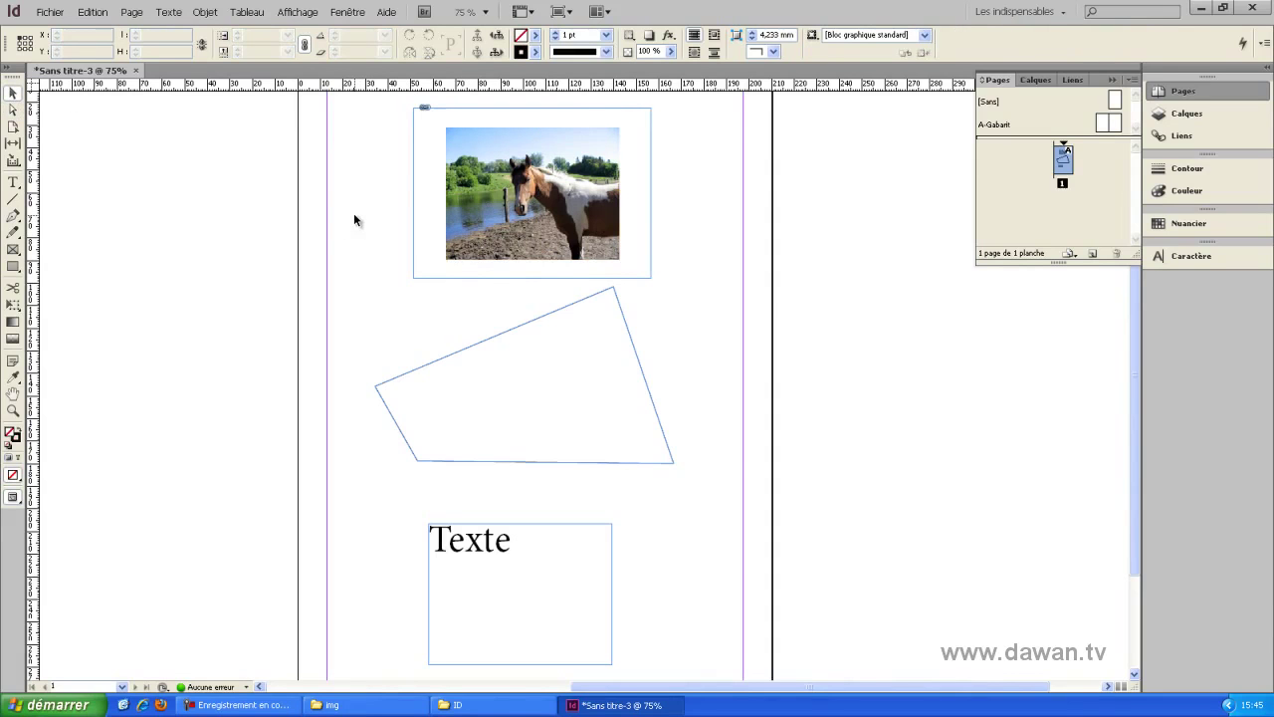
left_click_drag(324, 175, 477, 555)
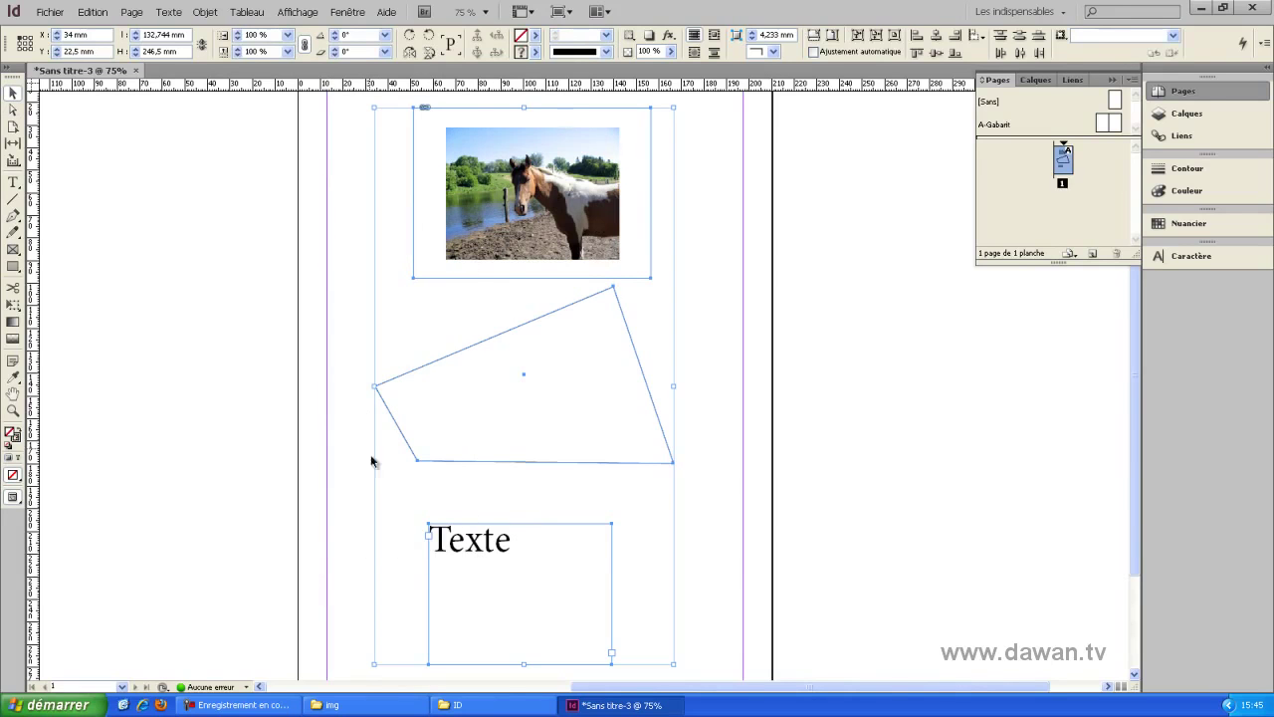
left_click_drag(674, 107, 725, 248)
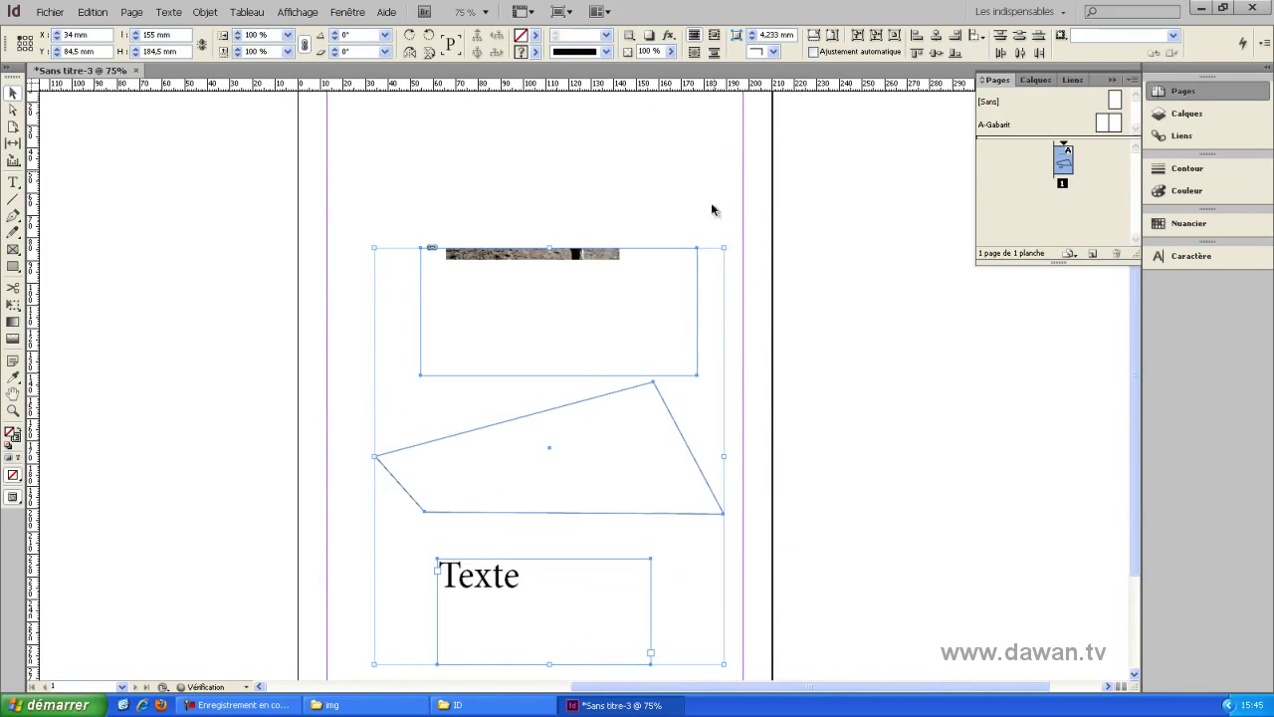
key("ctrl+z")
key("ctrl+z")
key("ctrl+z")
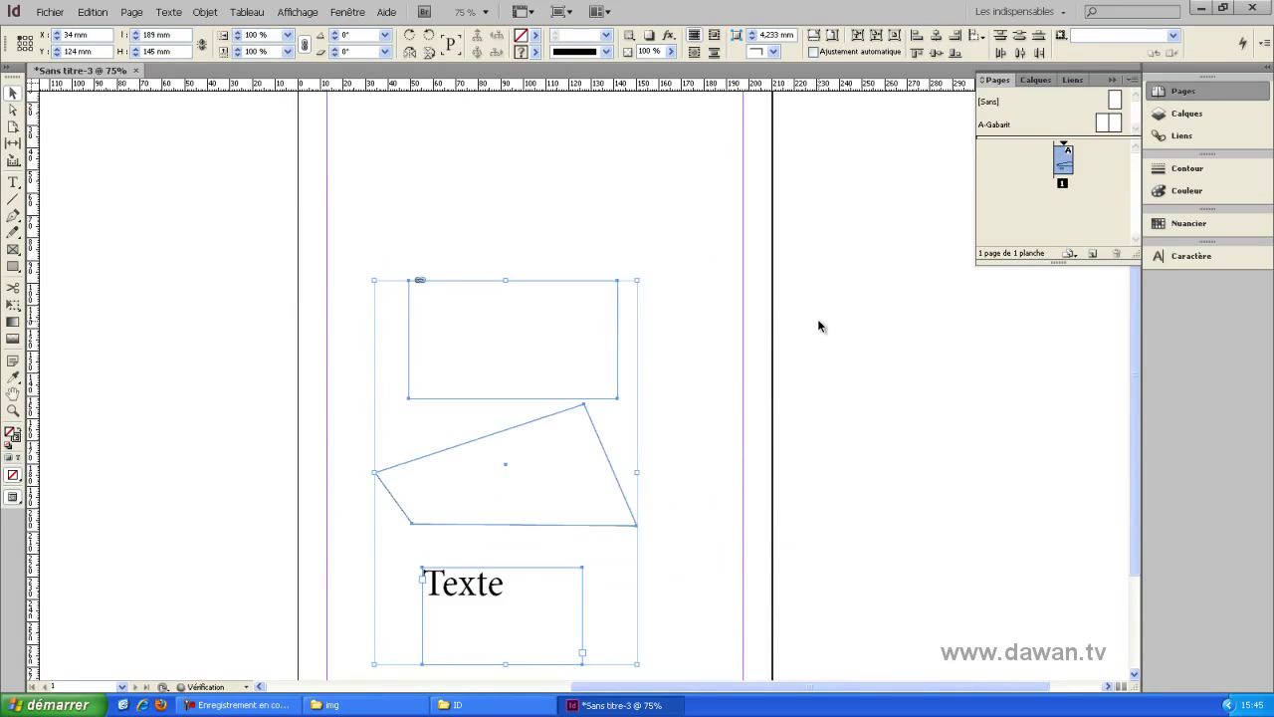
Deselect everything and move the text frame up to about X 64.5 mm, Y 191.5 mm
left_click(697, 331)
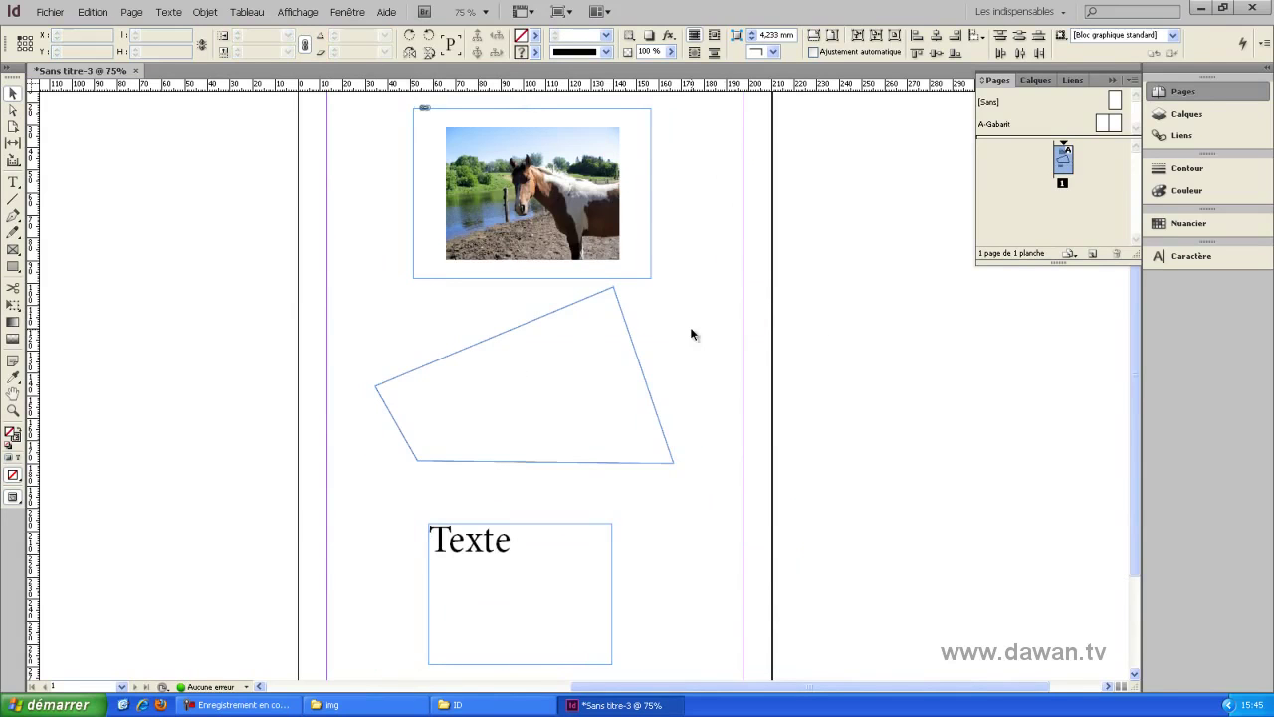
left_click(541, 527)
left_click_drag(540, 527, 554, 492)
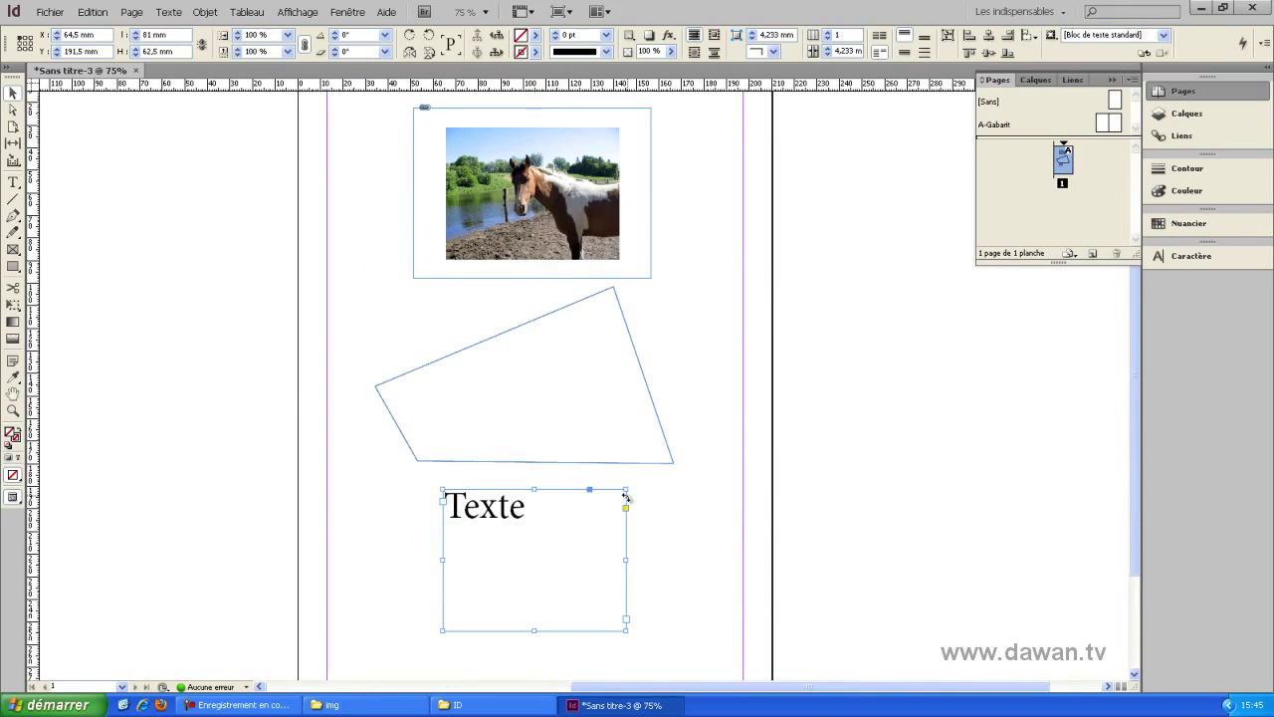
Enter text editing in the text frame, select the word "Texte", and return to the Selection tool
double_click(527, 510)
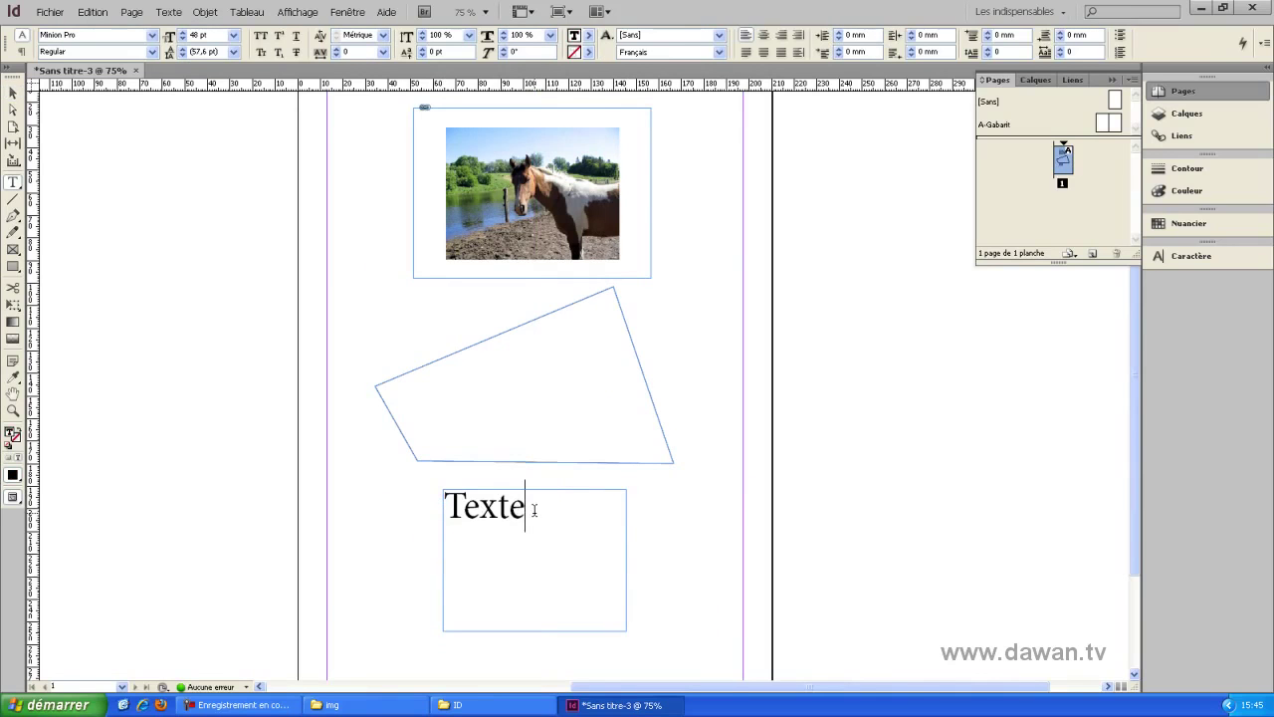
left_click_drag(525, 506, 449, 505)
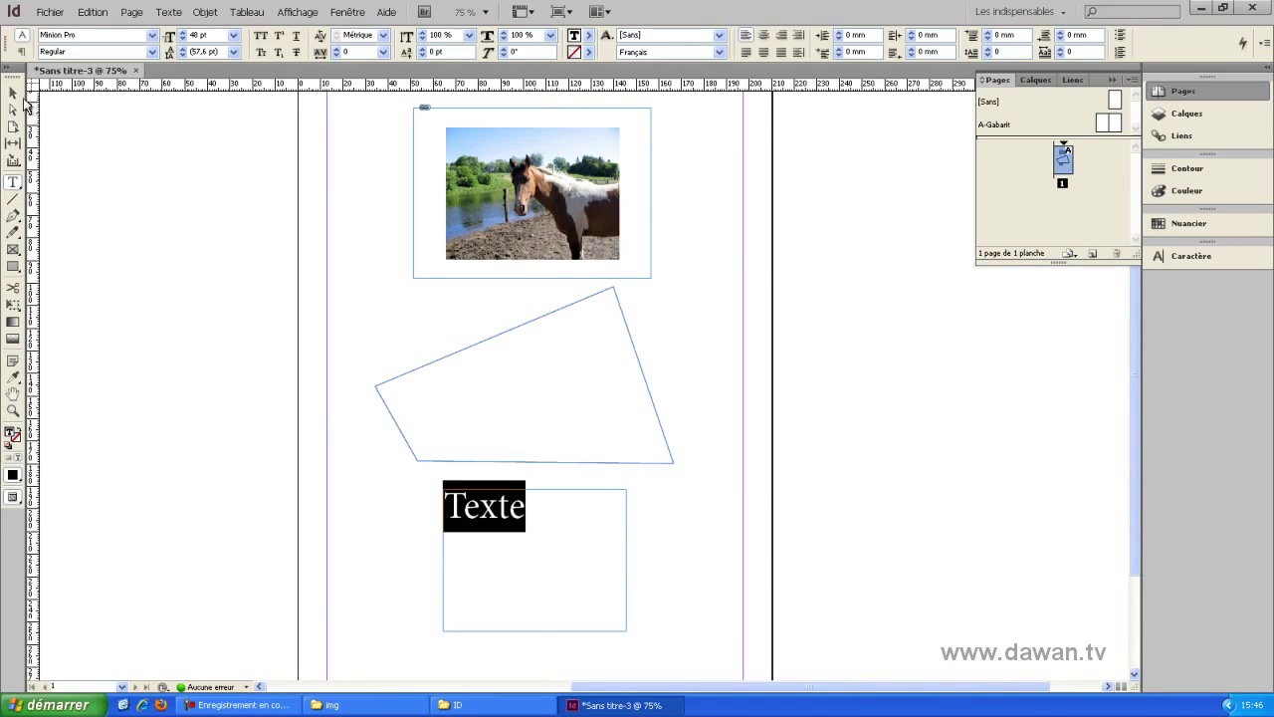
left_click(14, 95)
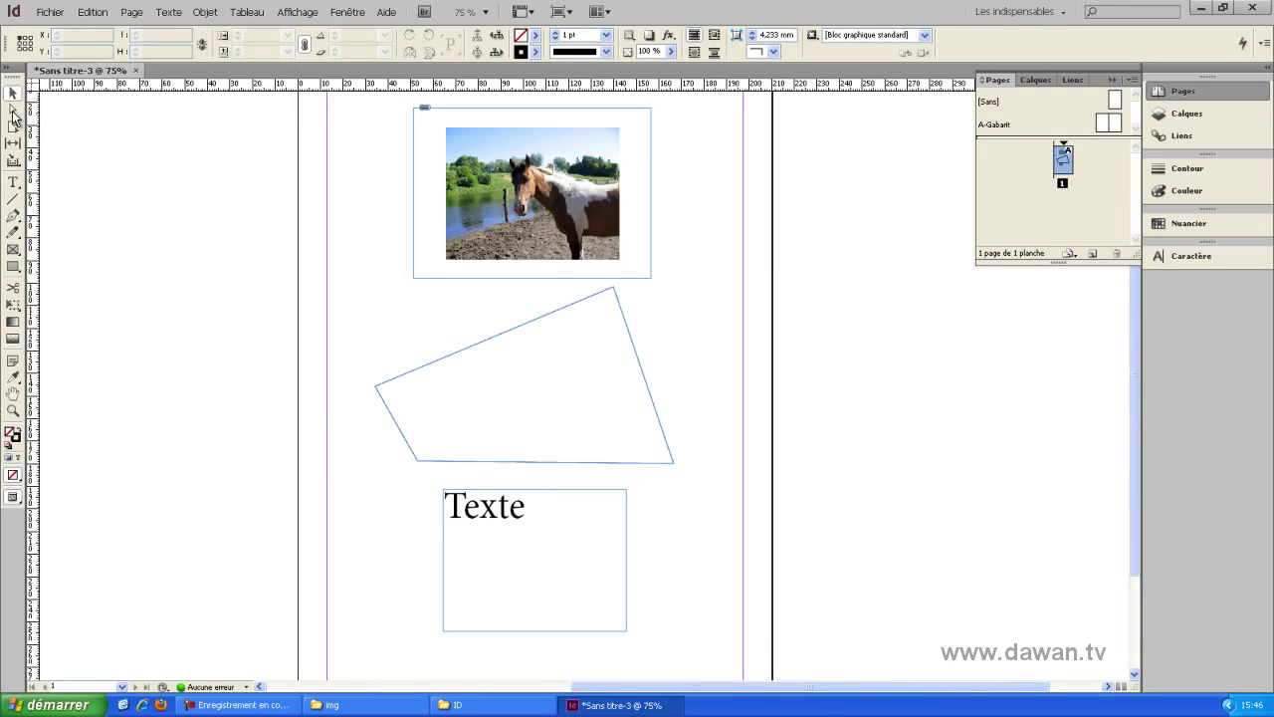
Reshape the quadrilateral with Direct Selection by moving its upper-right corner outward and its upper-left corner to X 43.5, Y 132.5 mm
left_click(13, 110)
left_click_drag(616, 297, 664, 307)
left_click_drag(376, 389, 398, 359)
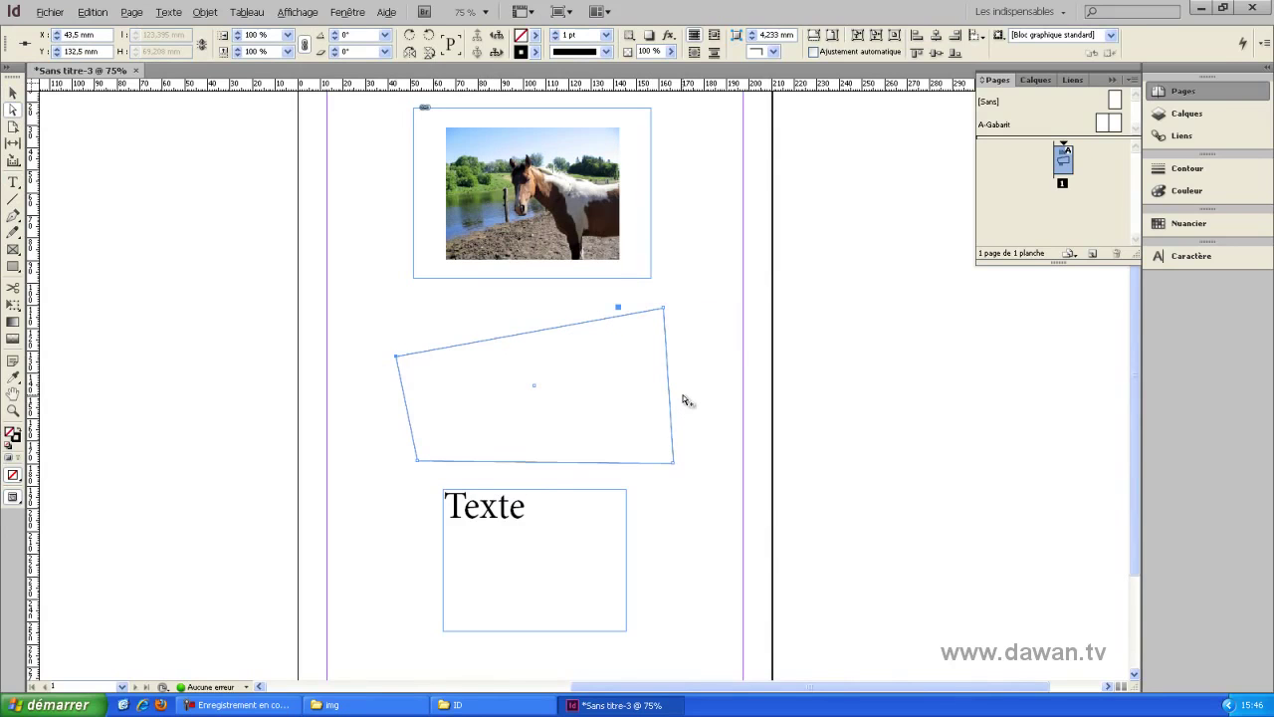
Move the whole quadrilateral to about X 50.8, Y 107 mm with Direct Selection, and compare its handles under both selection tools
left_click(675, 466)
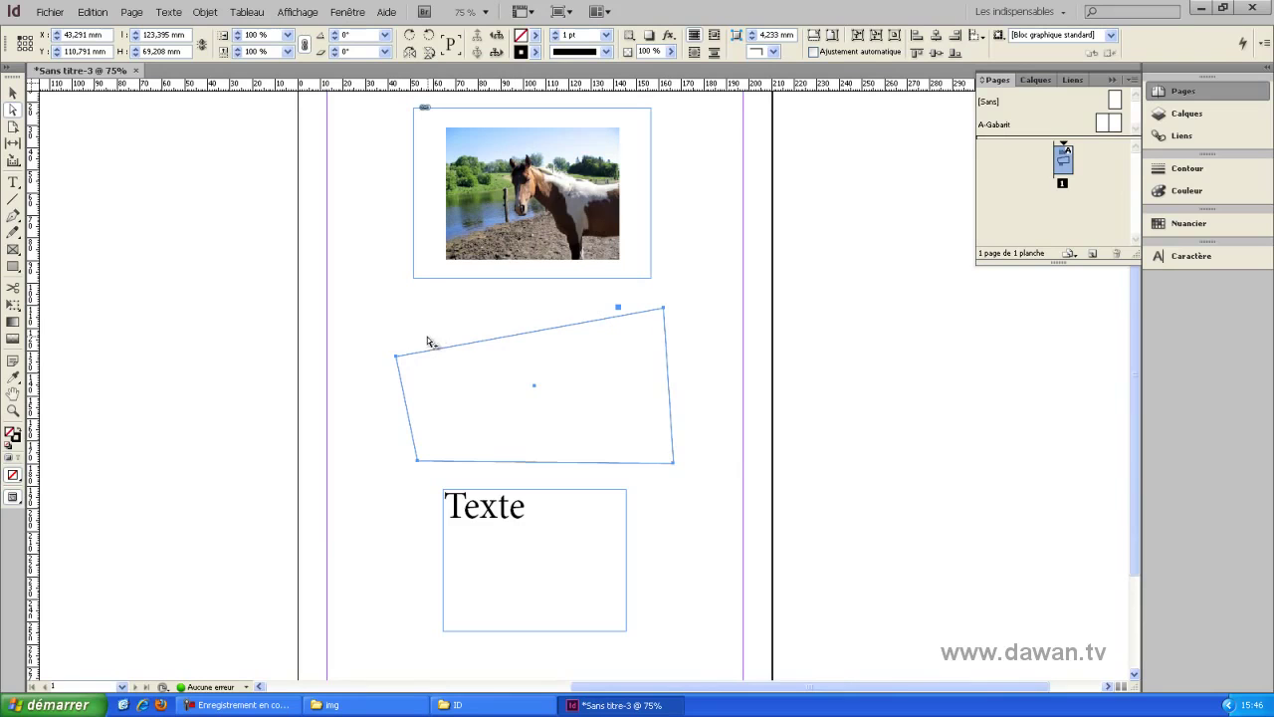
mouse_move(672, 462)
left_mouse_down()
mouse_move(724, 430)
mouse_move(685, 463)
left_mouse_up()
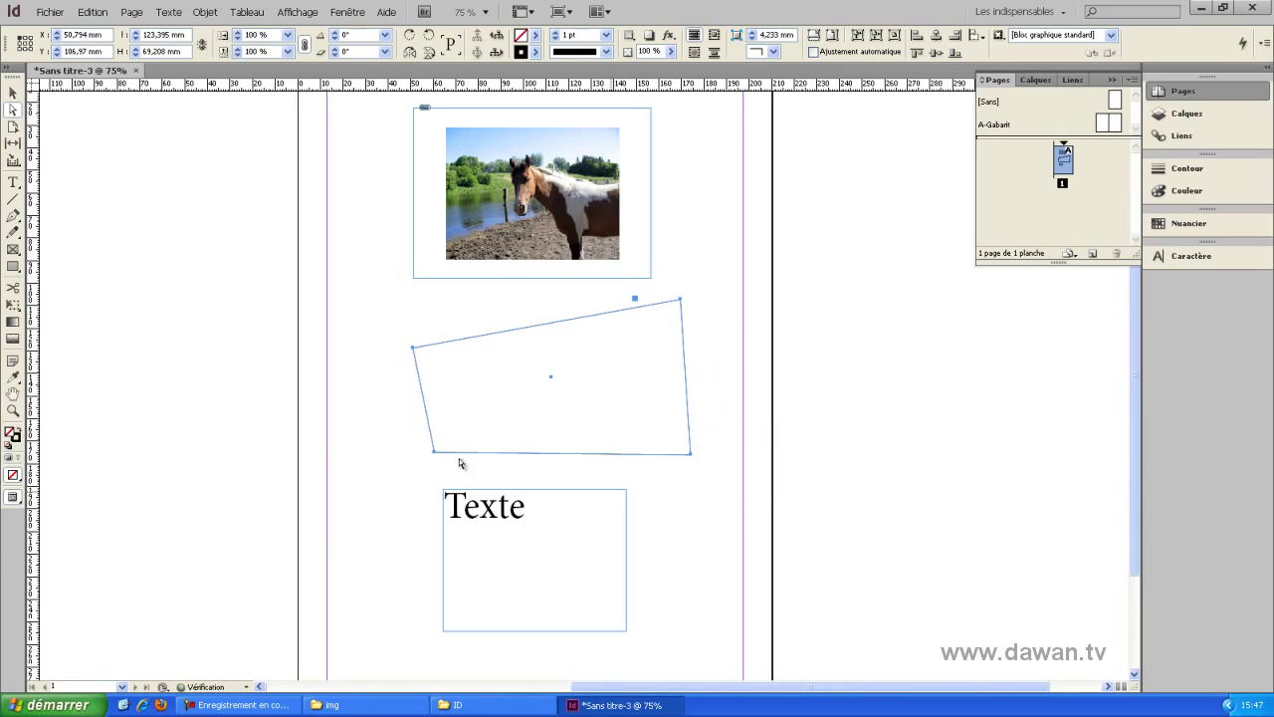
left_click(13, 94)
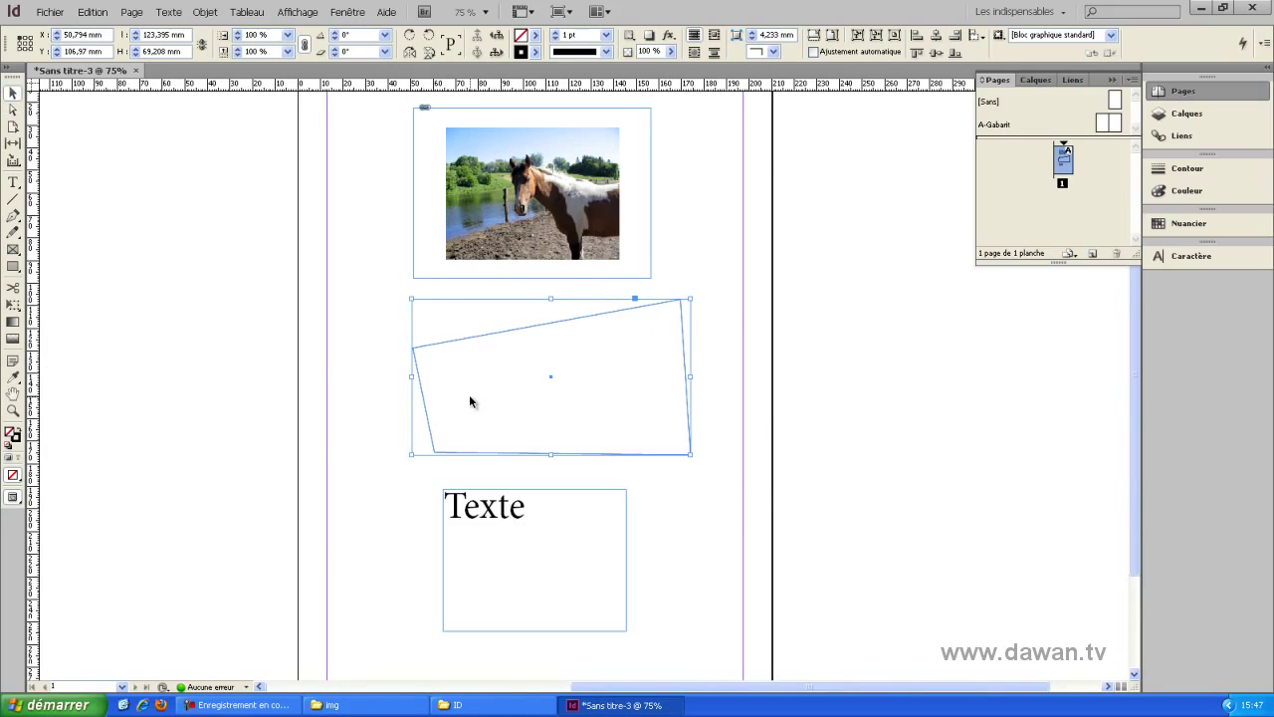
left_click(13, 111)
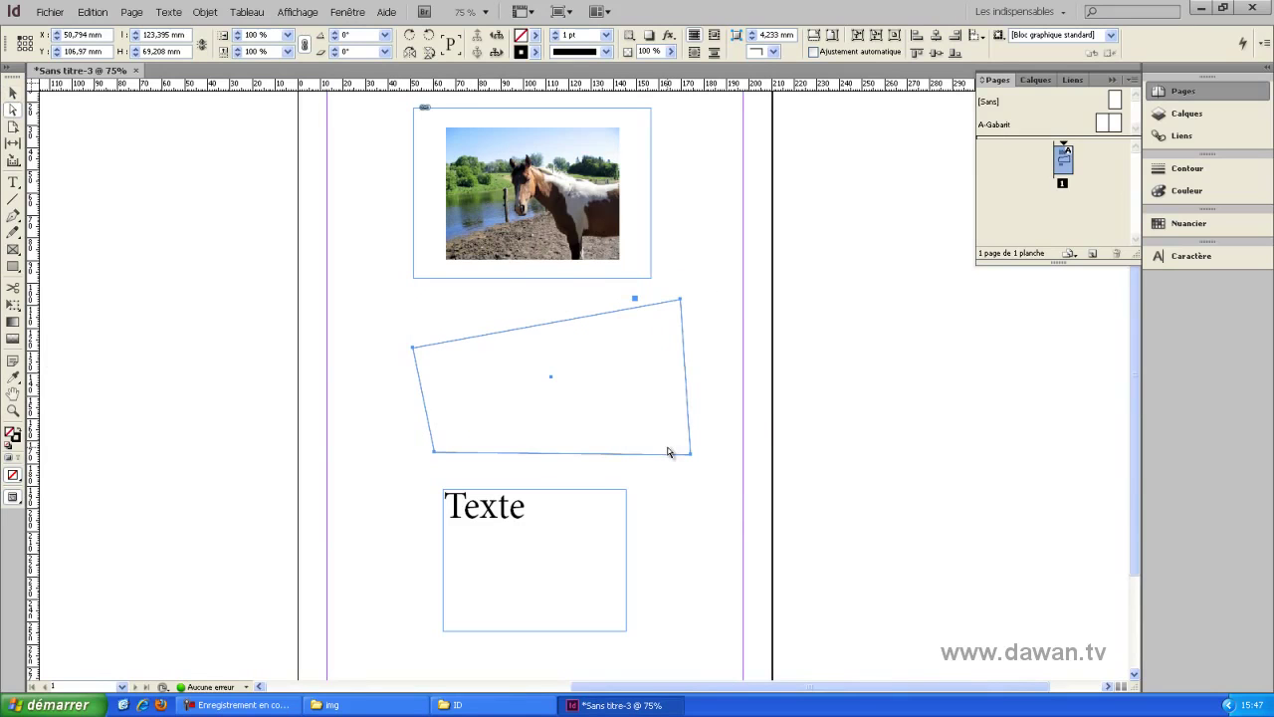